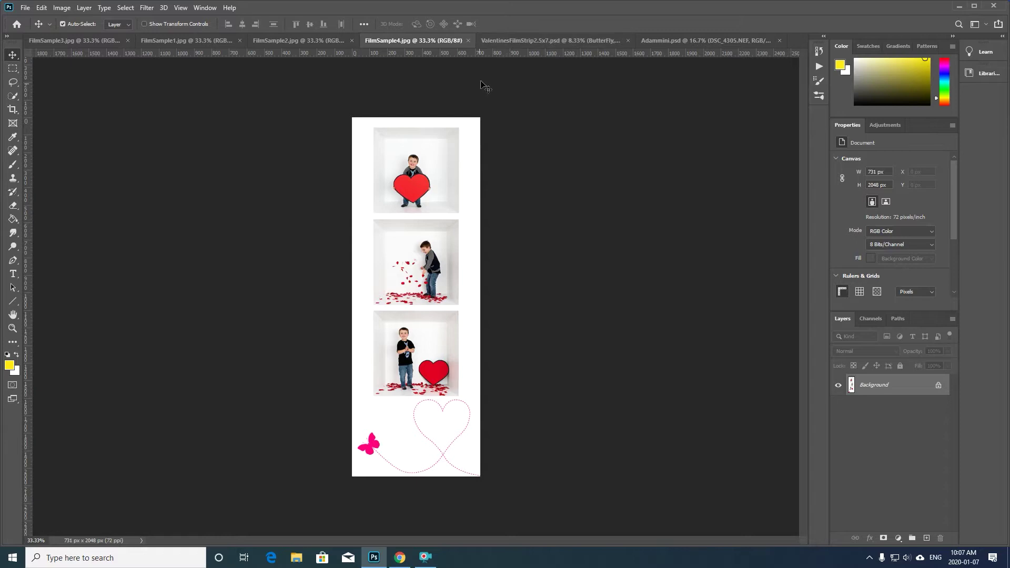
Step: Preview the Hearts, Happy Valentines Cartoon and ButterFly overlays one at a time in ValentinesFilmStrip2.5x7.psd, then return to showing only Happy Valentines Day
left_click(525, 40)
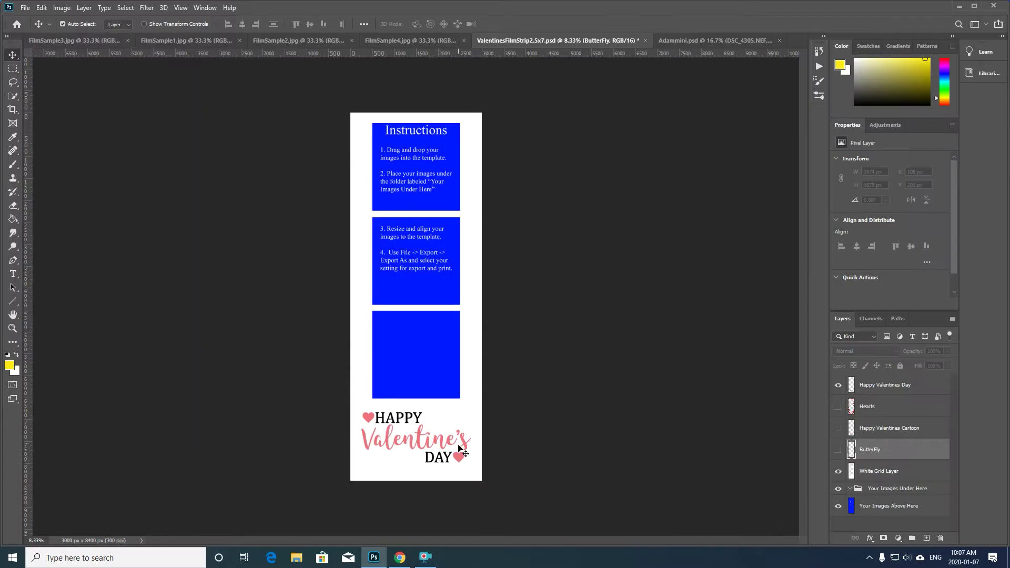
left_click(839, 386)
left_click(838, 407)
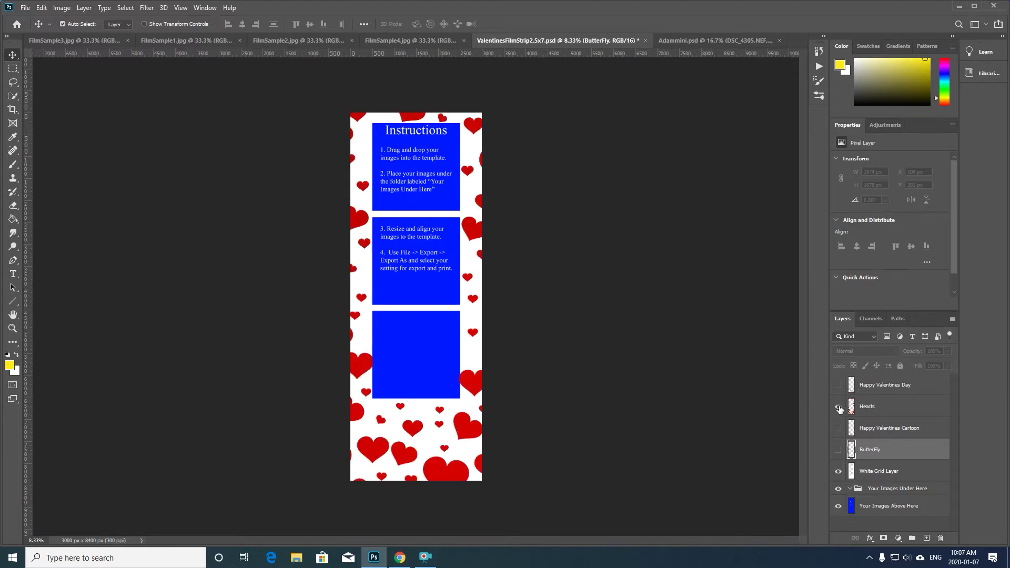
left_click(839, 407)
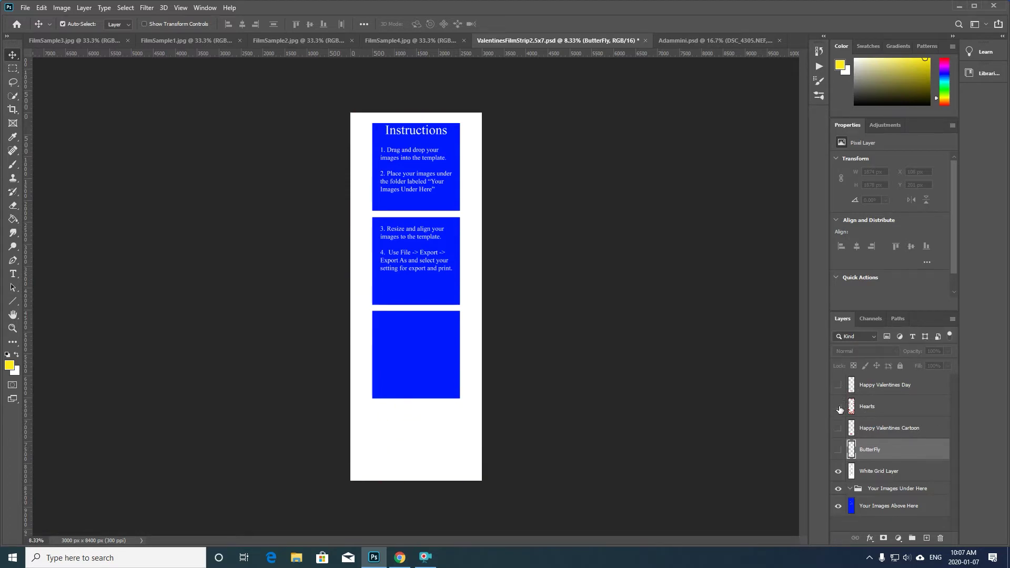
left_click(837, 430)
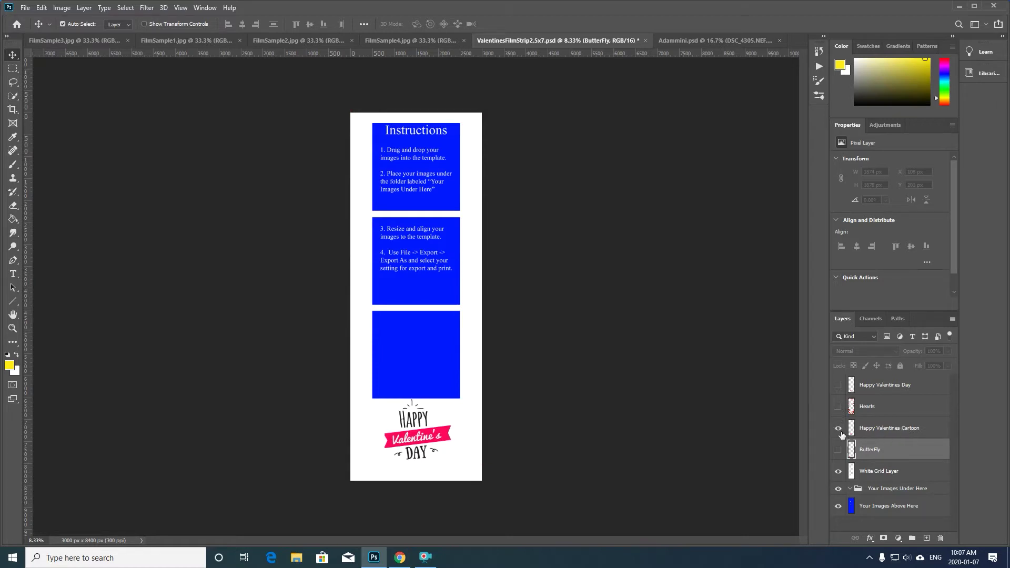
left_click(839, 429)
left_click(838, 451)
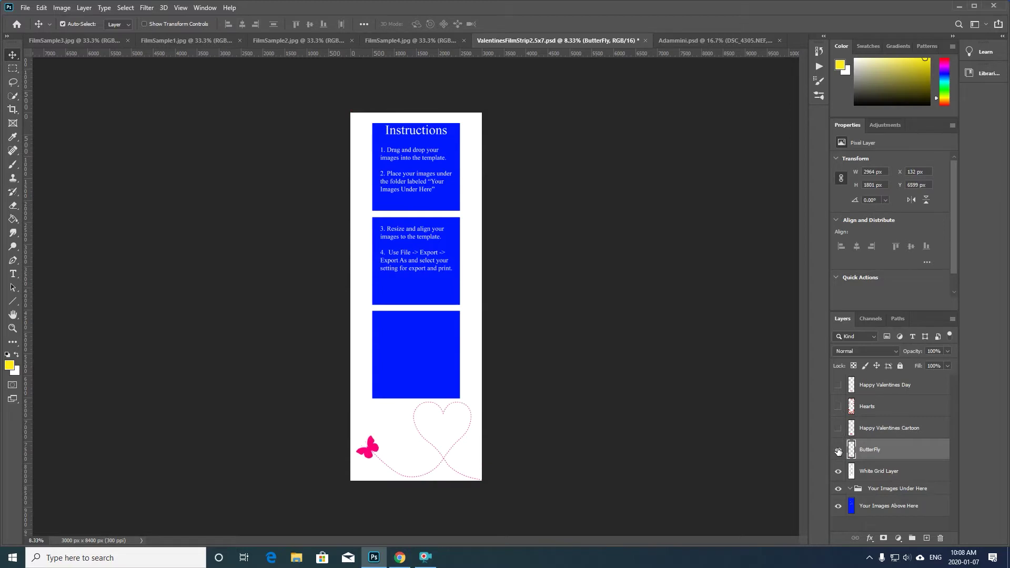
left_click(839, 385)
left_click(838, 451)
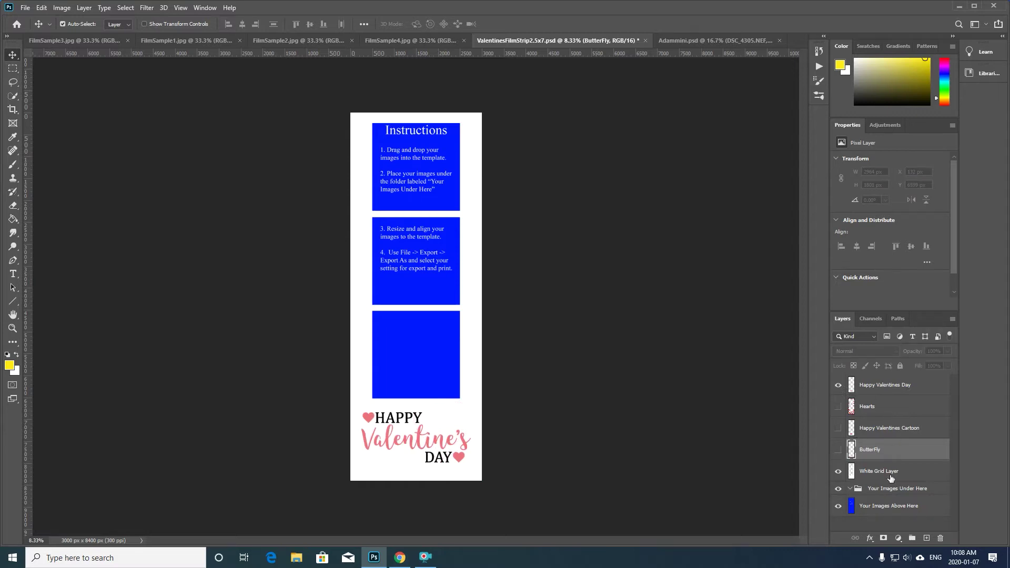
Step: Copy the photo of the boy holding the heart from Adammini.psd into the film strip's top frame, accepting the bit-depth difference
left_click(701, 40)
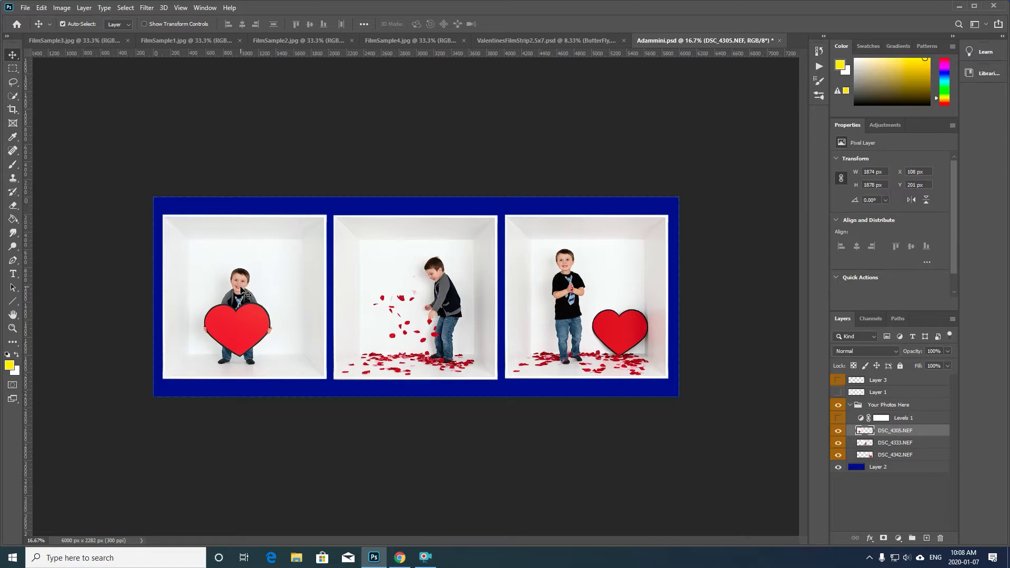
left_click_drag(247, 297, 418, 167)
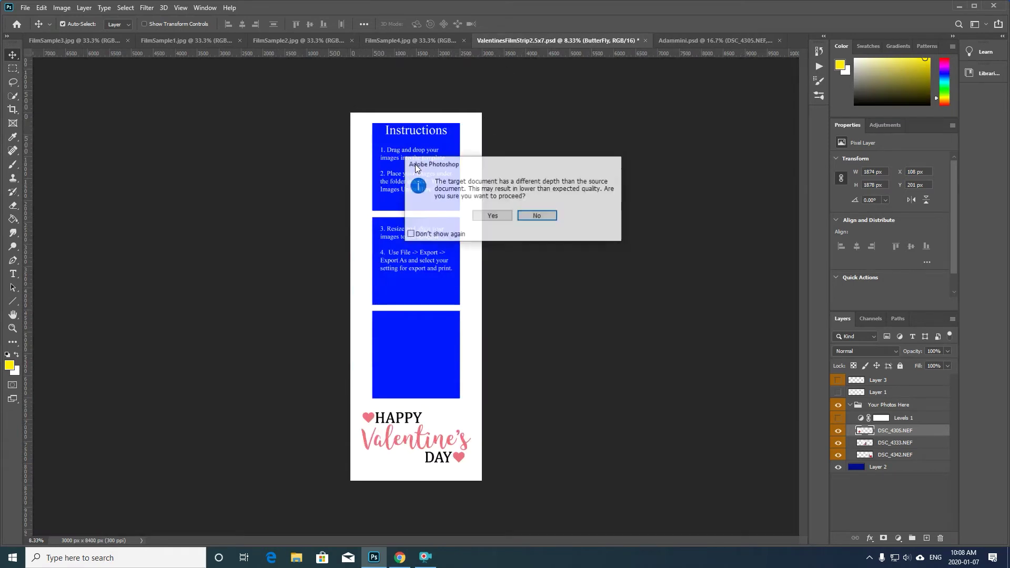
left_click(494, 215)
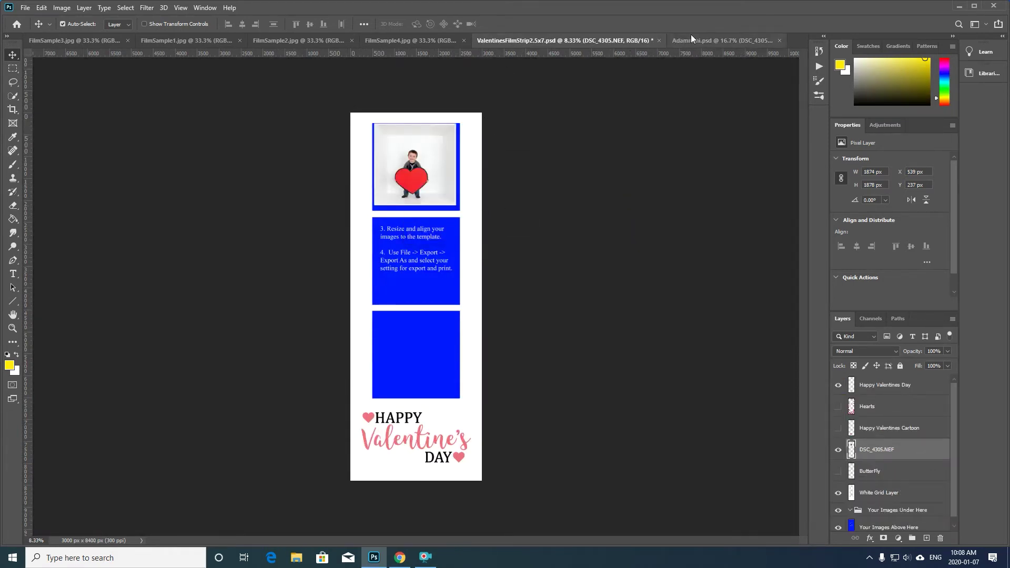
Step: Copy the photo of the boy throwing petals from Adammini.psd into the film strip's middle frame, accepting the bit-depth difference
left_click(715, 40)
left_click_drag(371, 293, 404, 254)
left_click(494, 216)
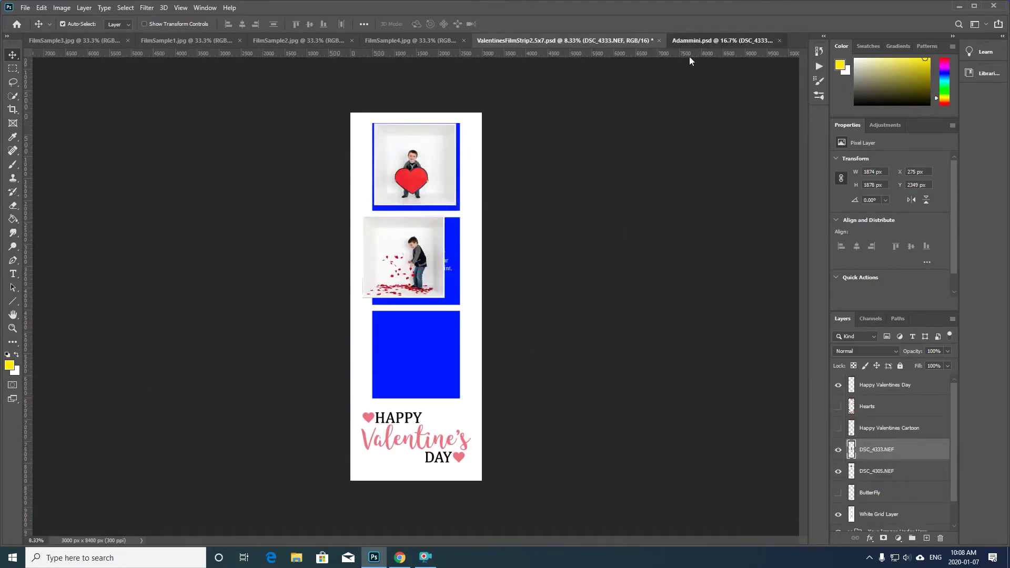
Step: Copy the photo of the boy beside the heart from Adammini.psd into the film strip and position it over the third frame
left_click(684, 41)
left_click_drag(579, 304, 517, 100)
left_click_drag(421, 358, 419, 358)
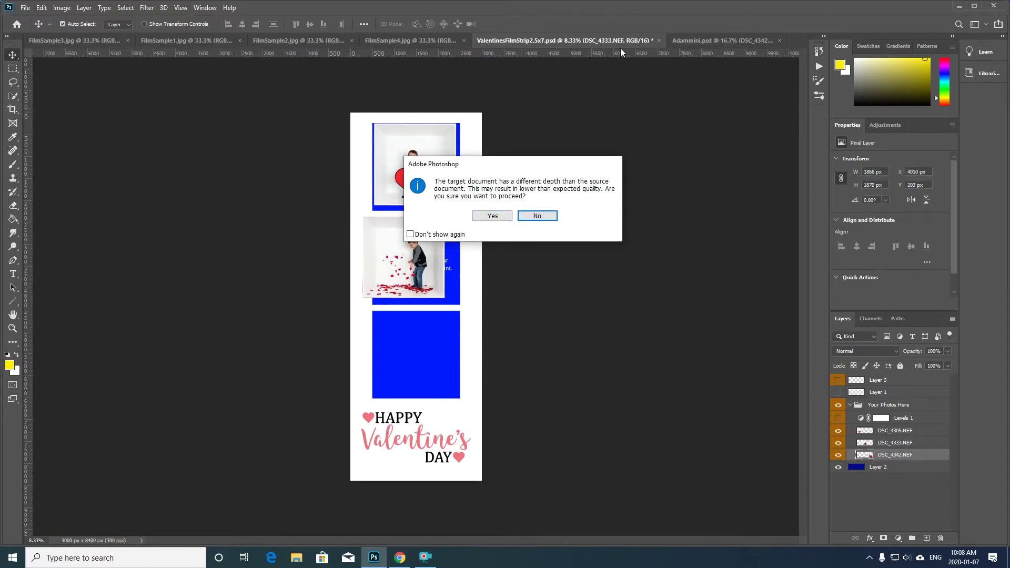
left_click(493, 216)
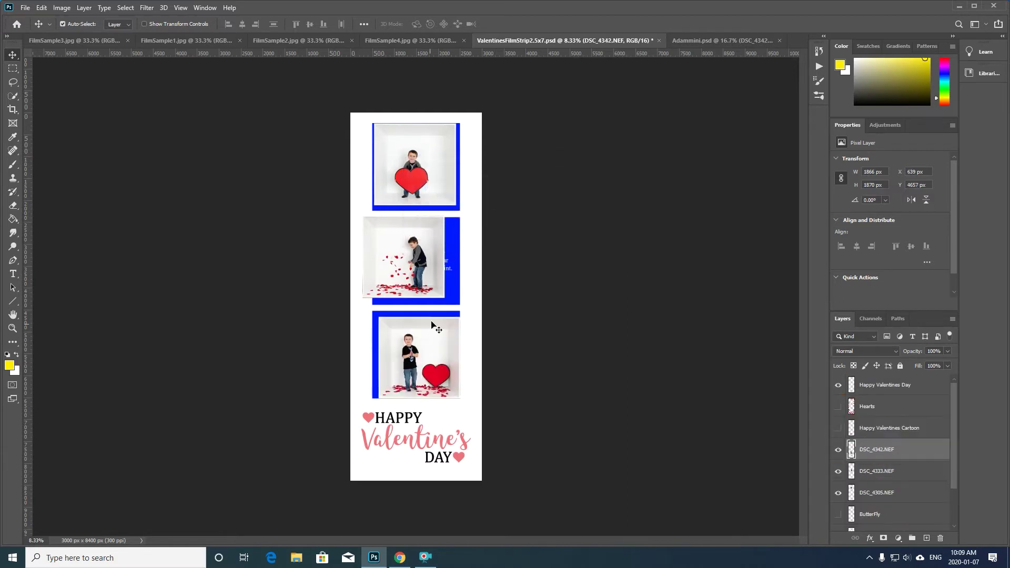
left_click_drag(415, 361, 404, 352)
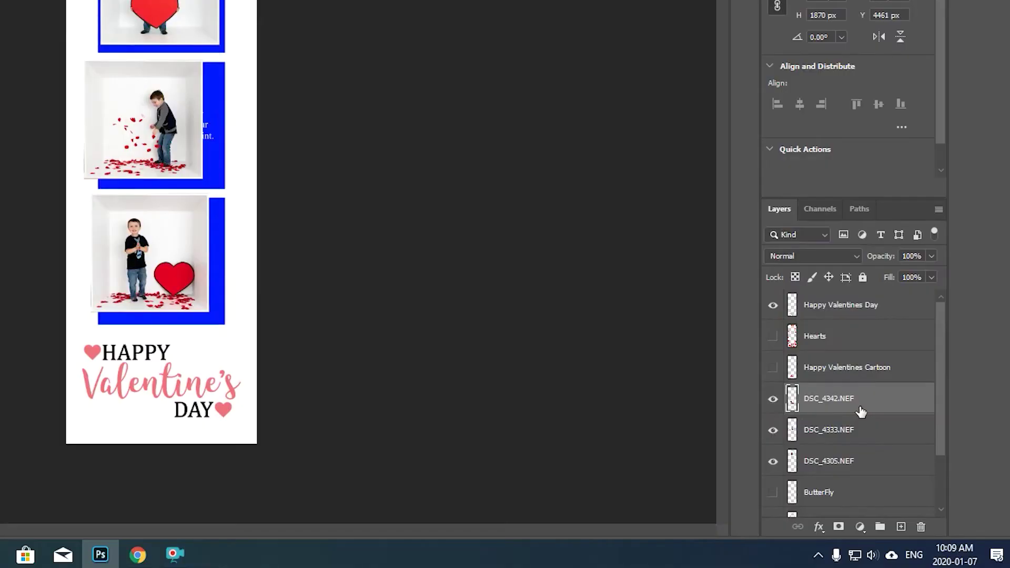
Step: Move layers DSC_4342, DSC_4333 and DSC_4305 directly below the Your Images Under Here folder, and briefly hide White Grid Layer to check the masking
scroll(896, 459, "down", 2)
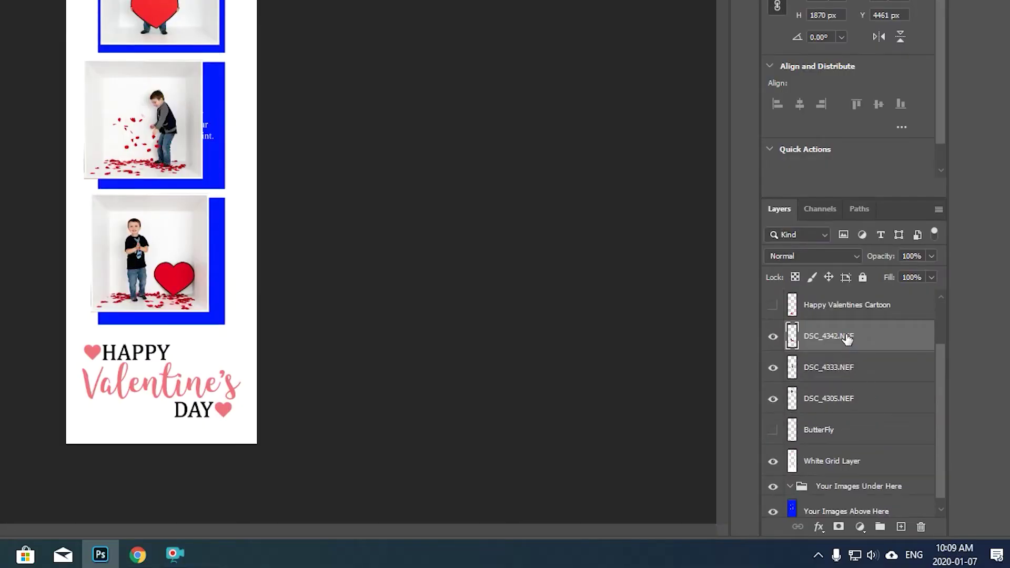
left_click(846, 371, "shift")
left_click(844, 400, "shift")
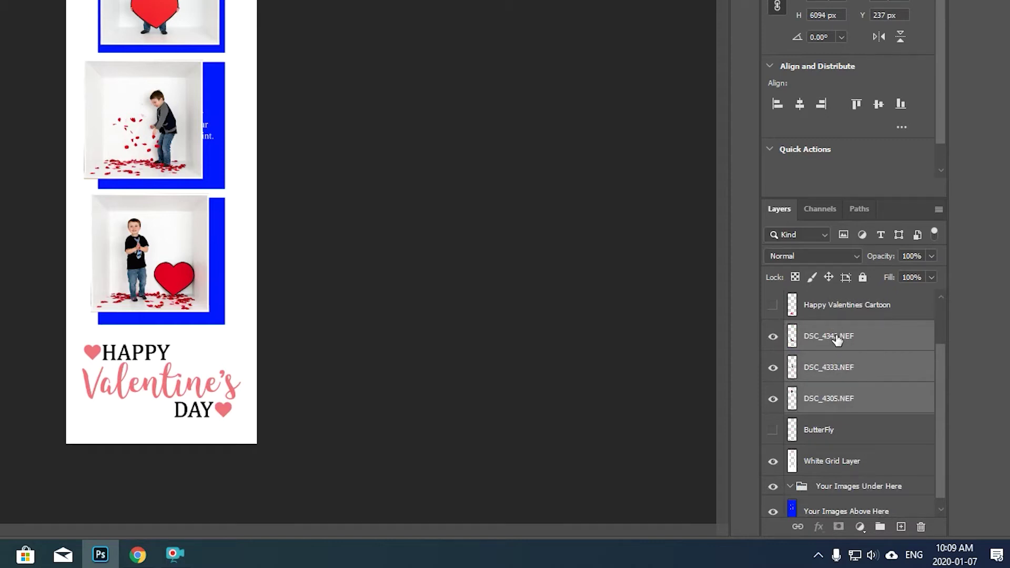
left_click_drag(837, 339, 855, 500)
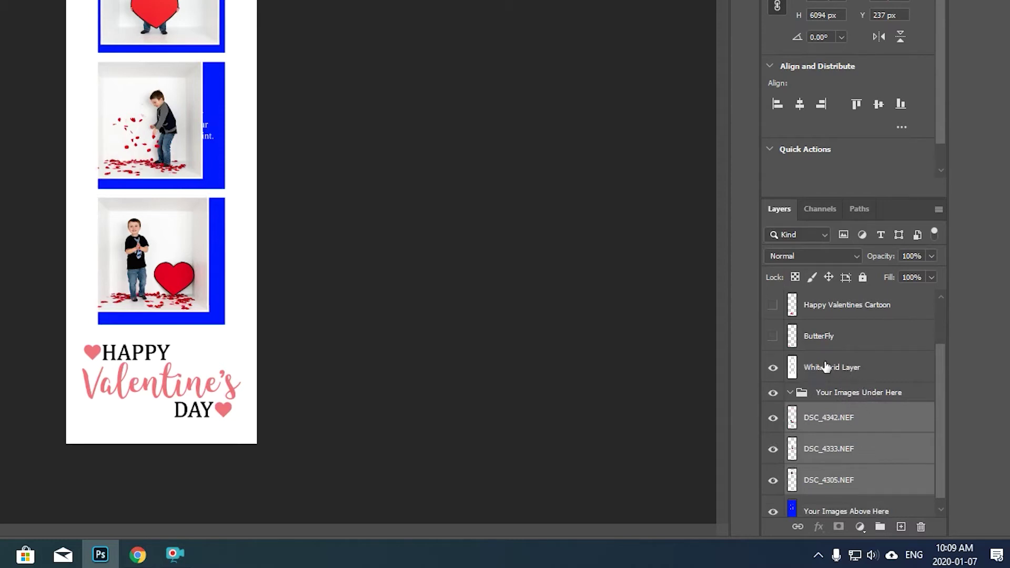
left_click(773, 371)
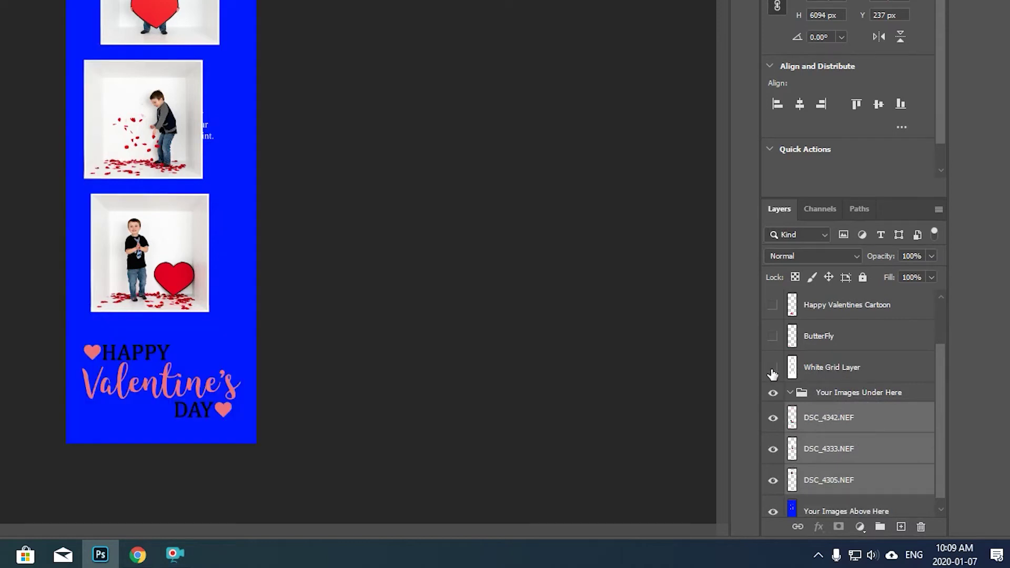
left_click(773, 370)
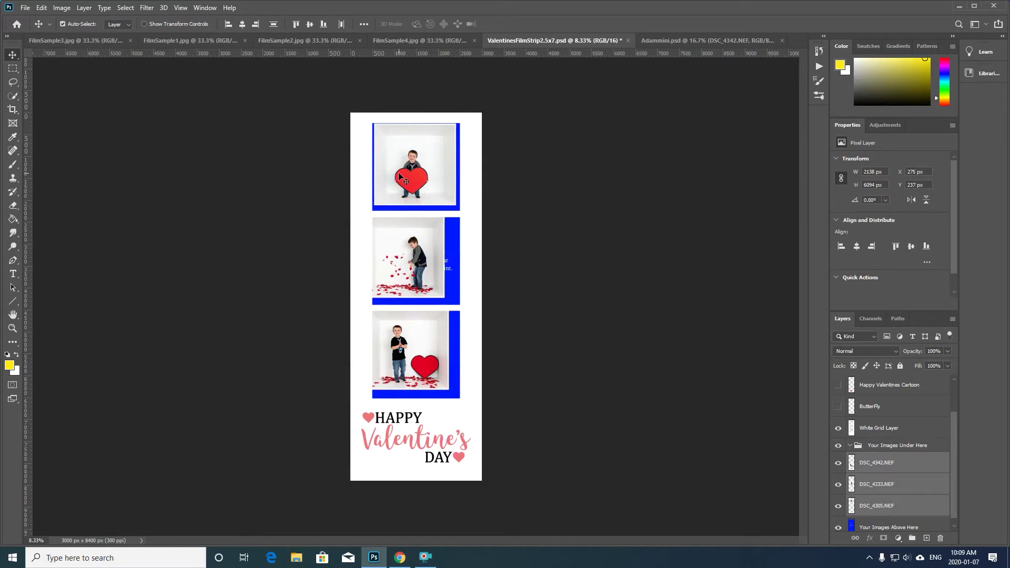
Step: Nudge only the DSC_4305 photo to X 473 px, Y 211 px so its white border tucks behind the top frame's upper-left corner
left_click(415, 169)
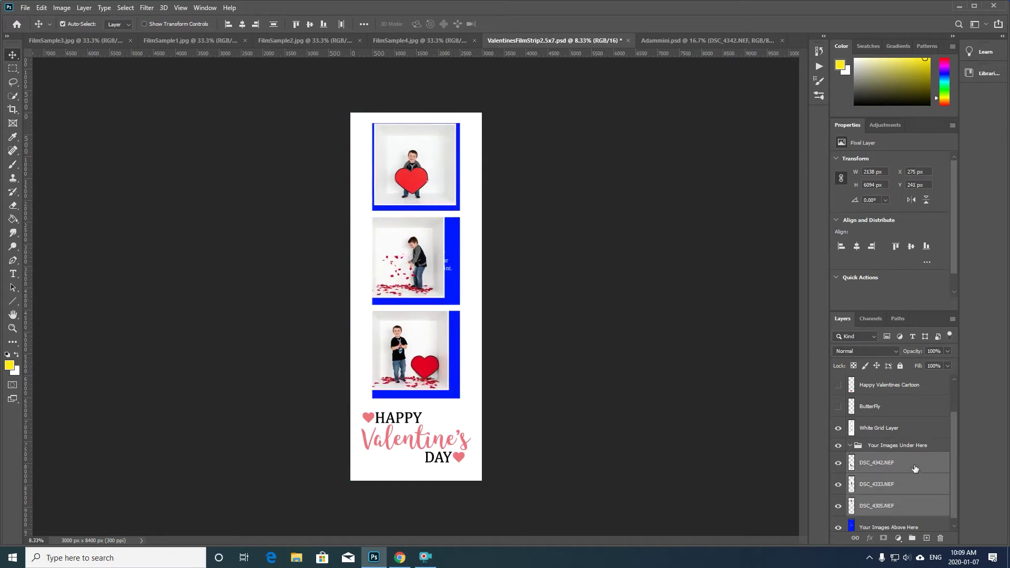
left_click(412, 168)
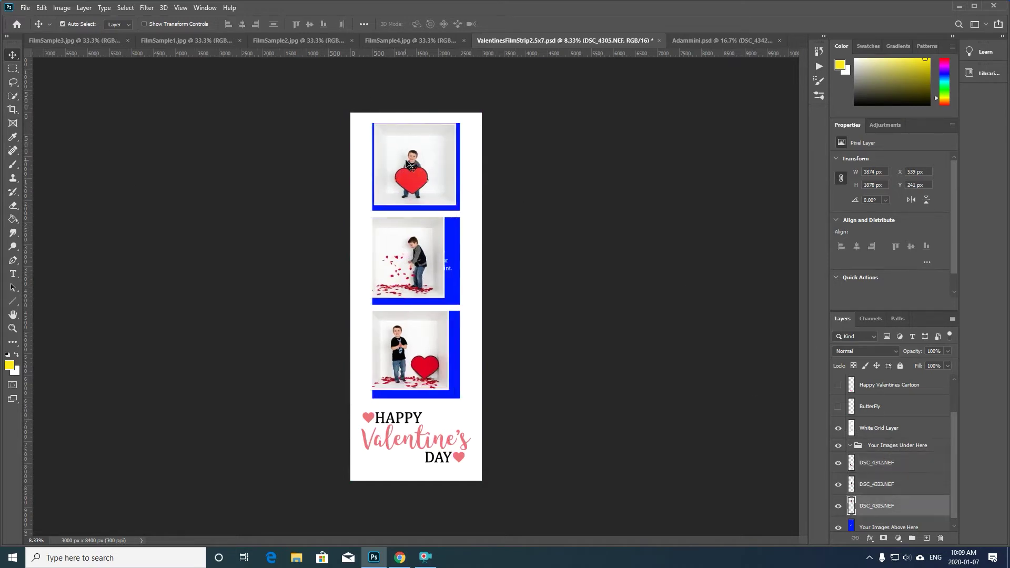
key("ctrl+plus")
scroll(405, 161, "up", 4)
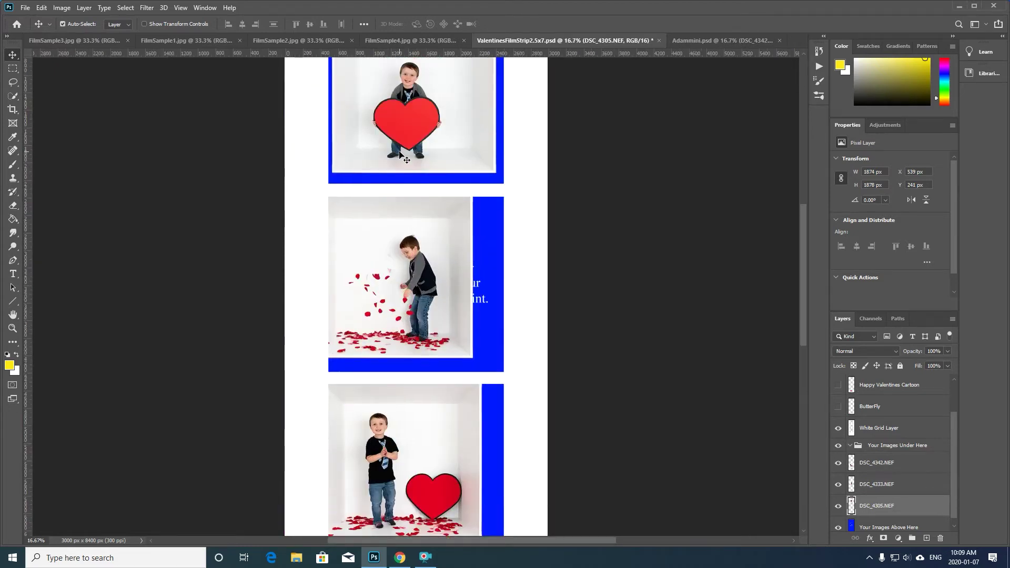
scroll(402, 161, "up", 1)
key("shift+Left")
key("shift+Left")
key("shift+Left")
key("shift+Left")
key("shift+Left")
key("shift+Left")
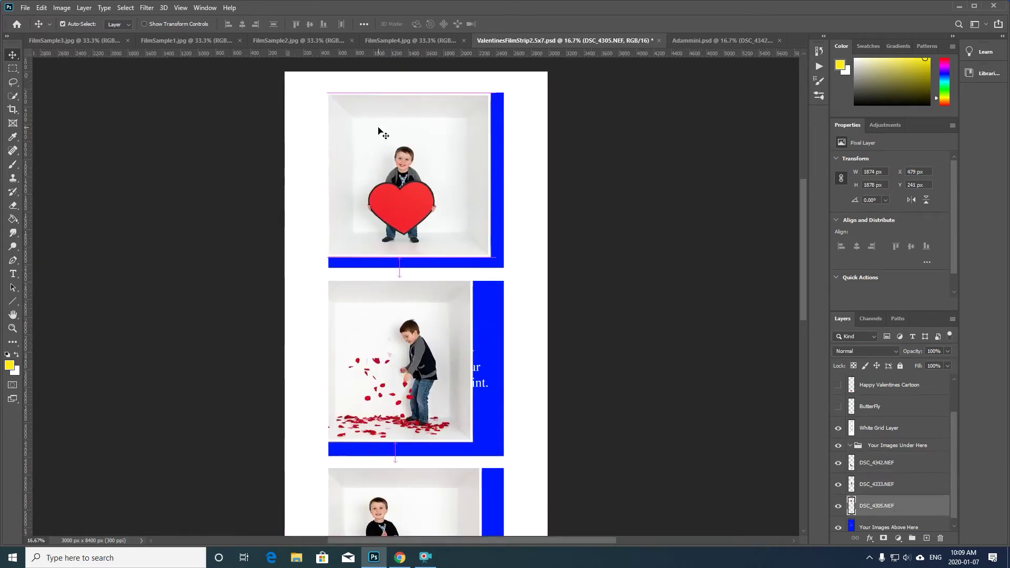
key("shift+Up")
key("shift+Up")
key("Up")
key("Up")
key("Up")
key("Up")
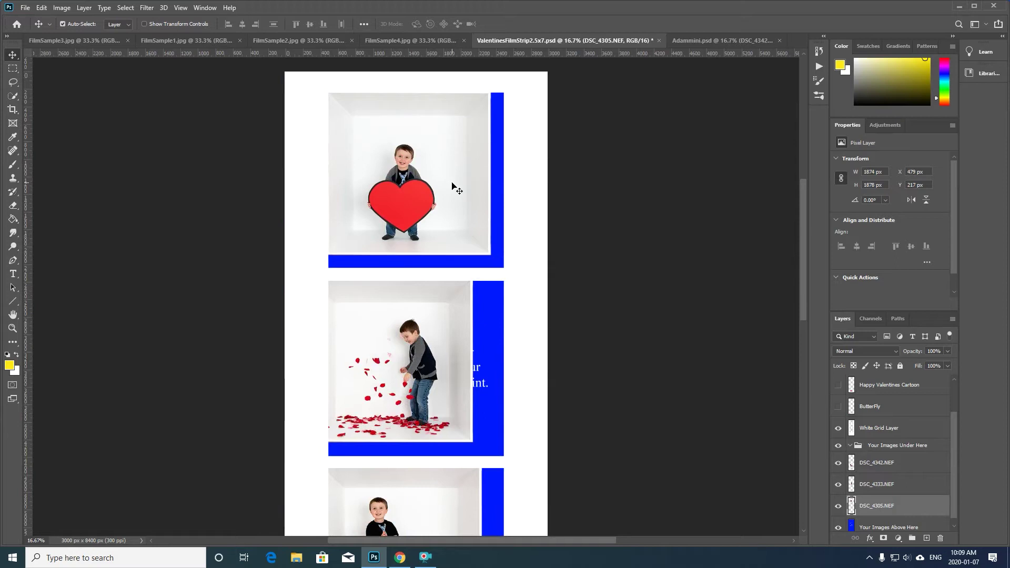
key("Left")
key("Left")
key("Left")
key("Left")
key("Left")
key("Left")
key("Up")
key("Up")
key("Up")
key("Up")
key("Up")
key("Up")
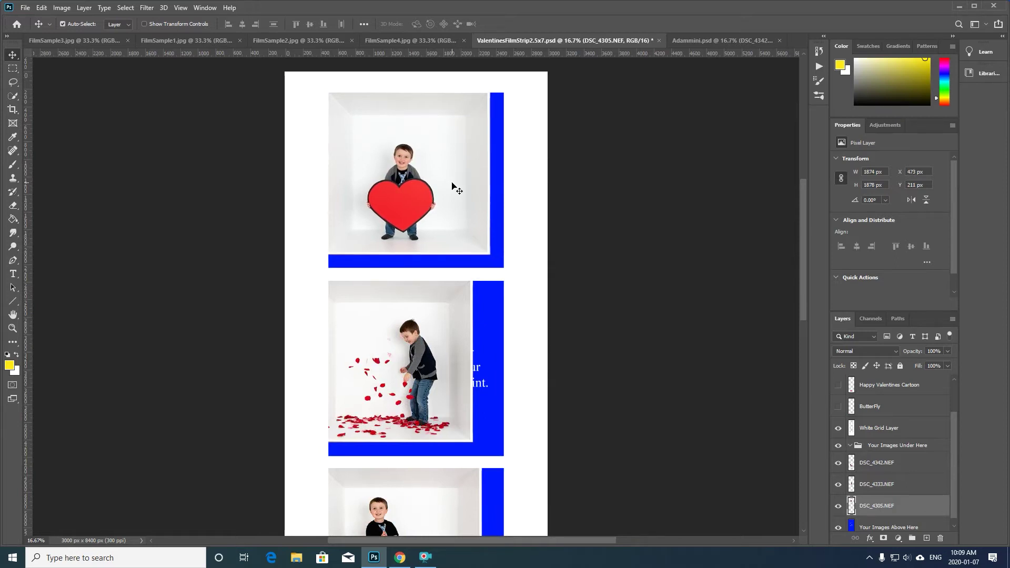
Step: Scale the DSC_4305 photo proportionally to about 110% and adjust its position so it fills the whole top frame
key("ctrl+t")
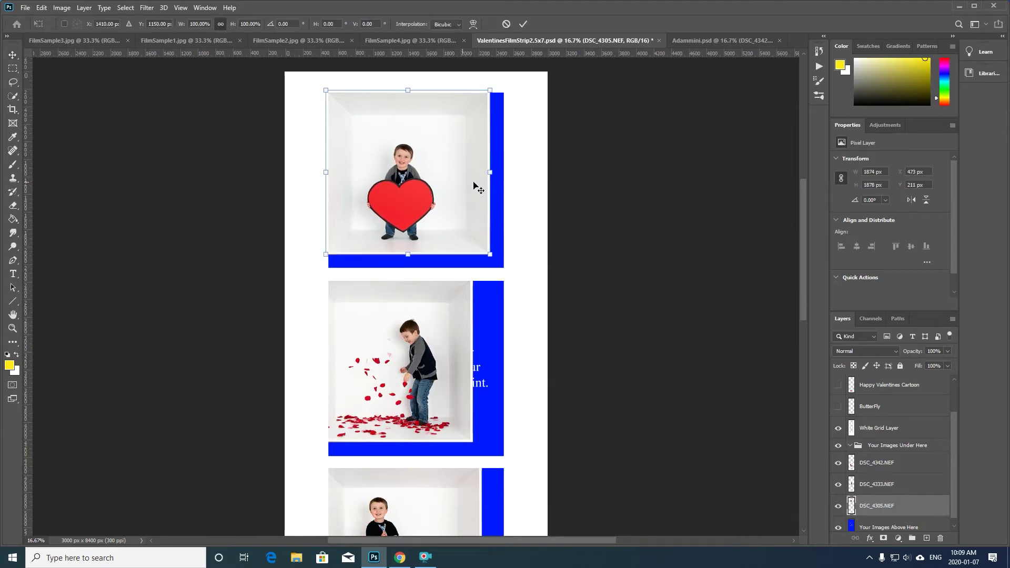
left_click_drag(491, 254, 513, 262)
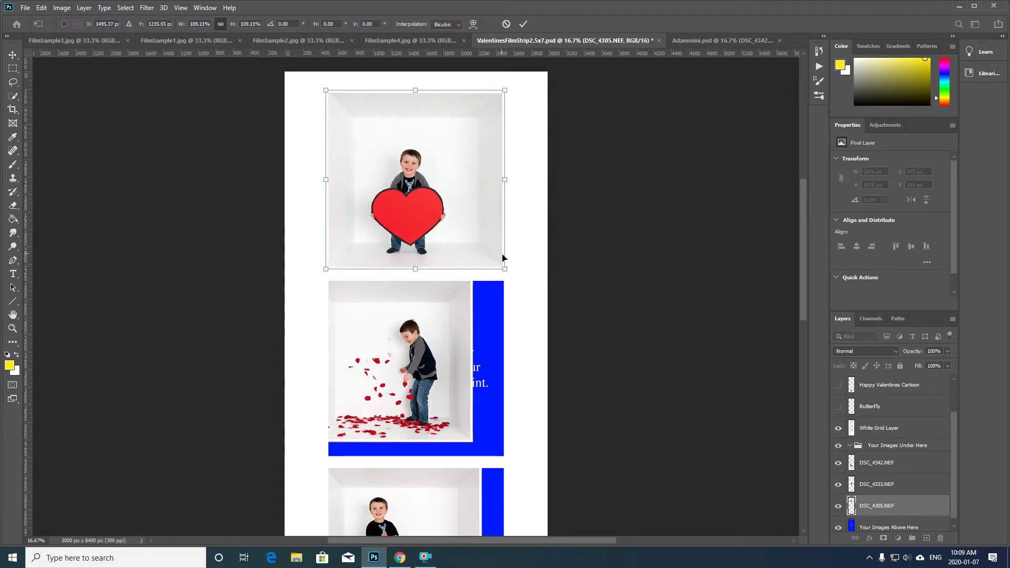
key("Right")
key("Up")
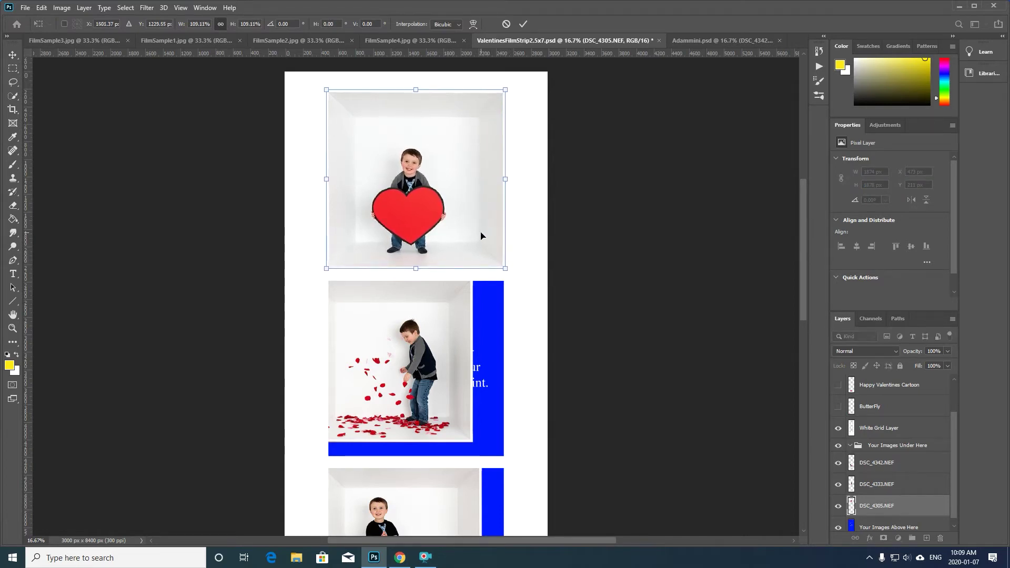
key("Up")
key("Right")
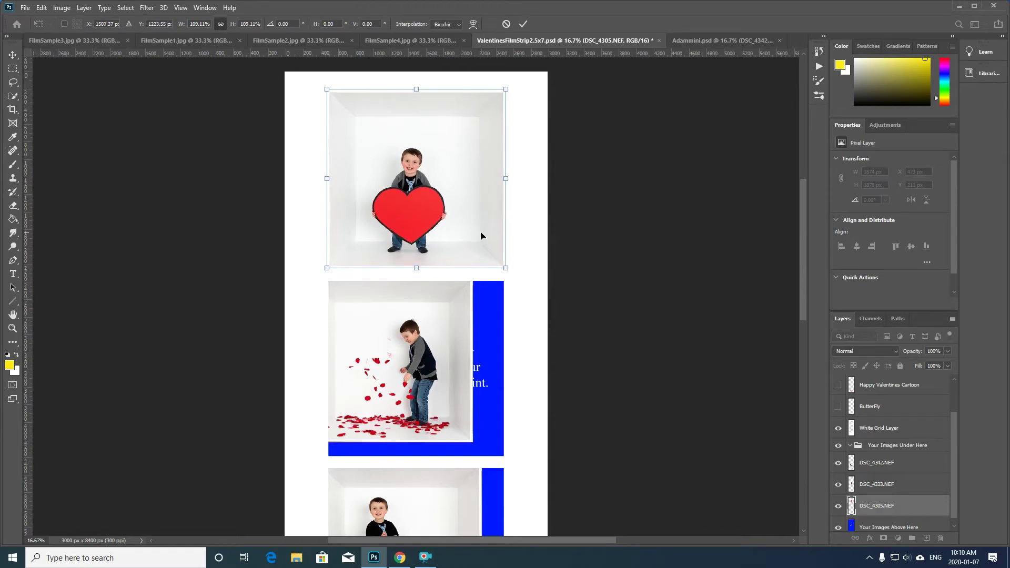
key("Left")
key("Left")
key("Left")
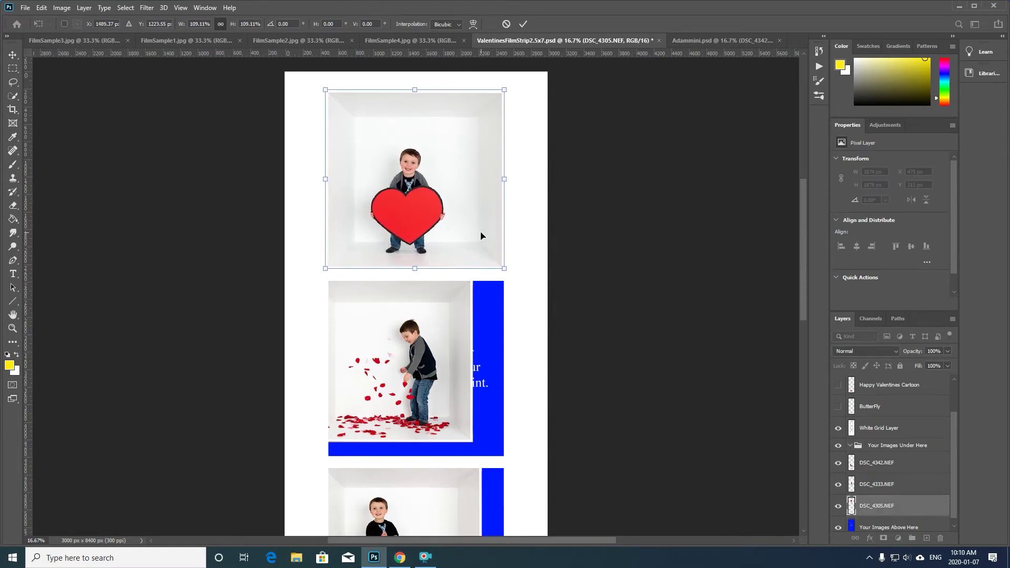
key("Up")
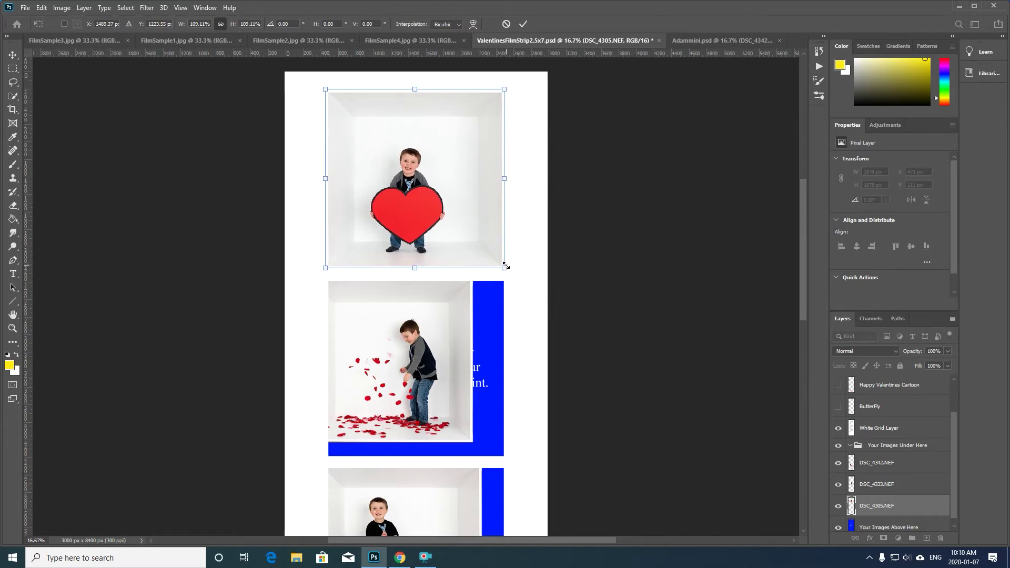
left_click_drag(505, 269, 506, 269)
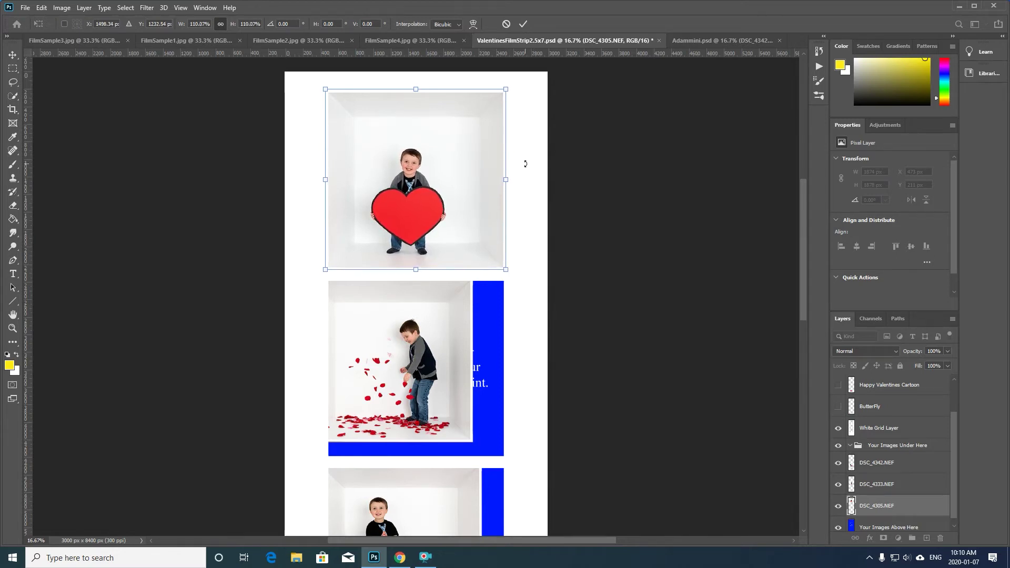
key("Return")
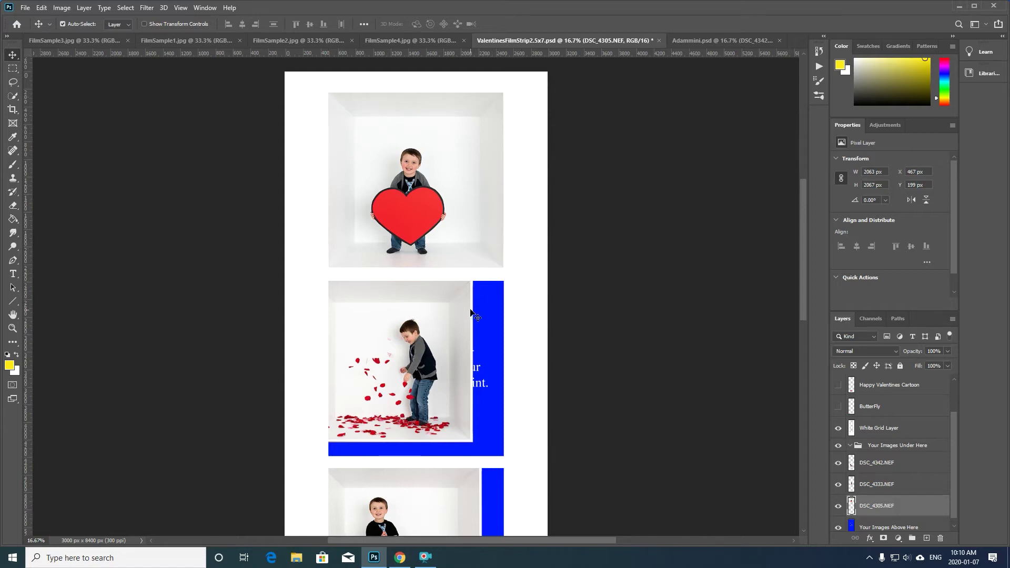
Step: Move the DSC_4333 photo to X 473 px, Y 2359 px and scale it proportionally to about 109% so it fills the middle frame
left_click(416, 345)
left_click_drag(422, 350, 435, 346)
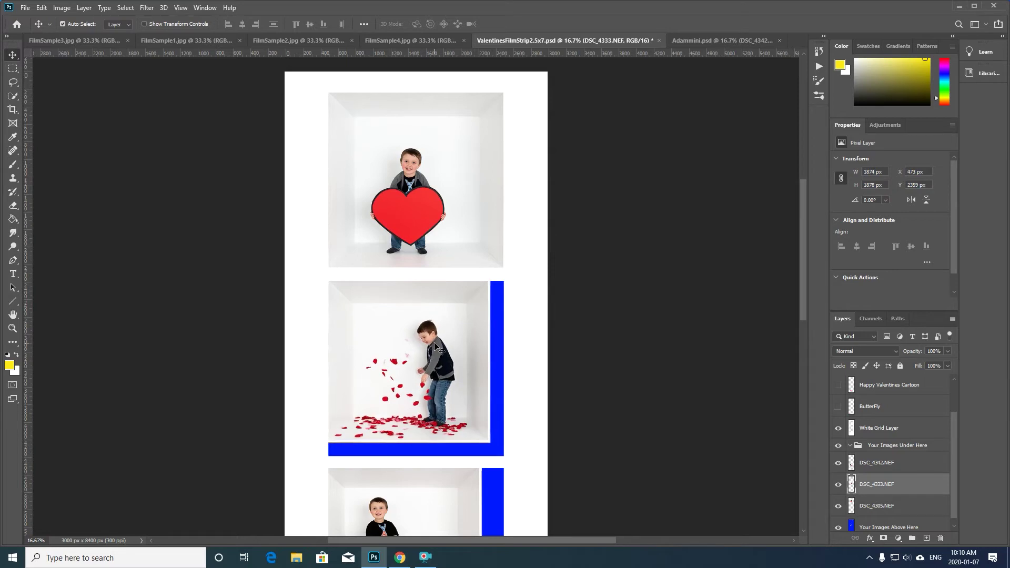
key("ctrl+t")
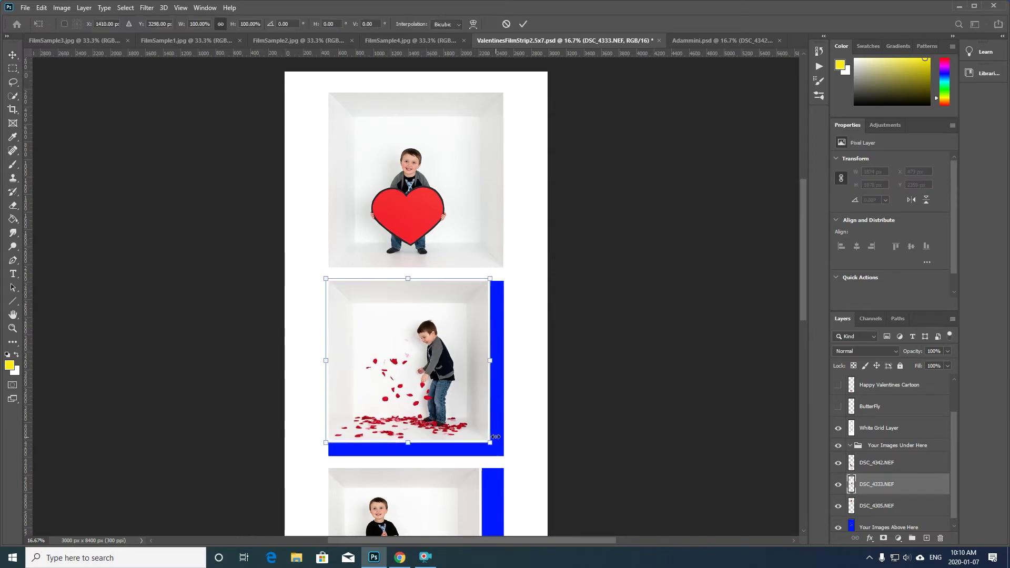
left_click_drag(490, 443, 505, 458)
scroll(533, 450, "down", 5)
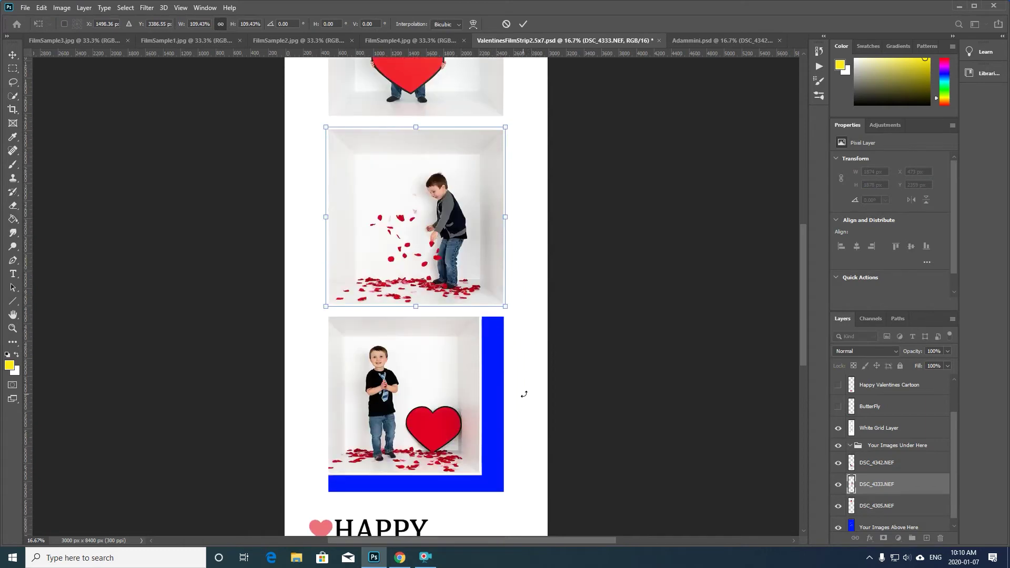
key("Return")
Step: Move the DSC_4342 photo to X 473 px, Y 4495 px so its white border tucks behind the third frame's upper-left corner
left_click_drag(405, 374, 413, 375)
key("Down")
key("Down")
key("Down")
key("Down")
key("Down")
key("Down")
key("Down")
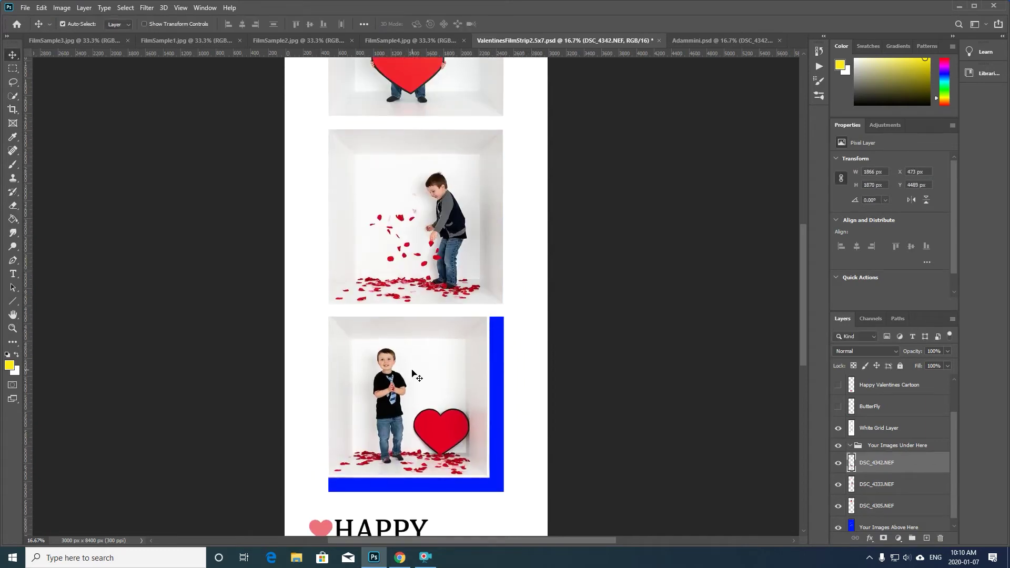
key("Right")
key("Left")
key("Left")
key("Left")
key("Left")
key("Left")
key("Left")
key("Left")
key("Left")
key("Left")
key("Left")
key("Left")
key("Left")
key("Up")
key("Up")
key("Up")
key("Up")
key("Up")
key("Up")
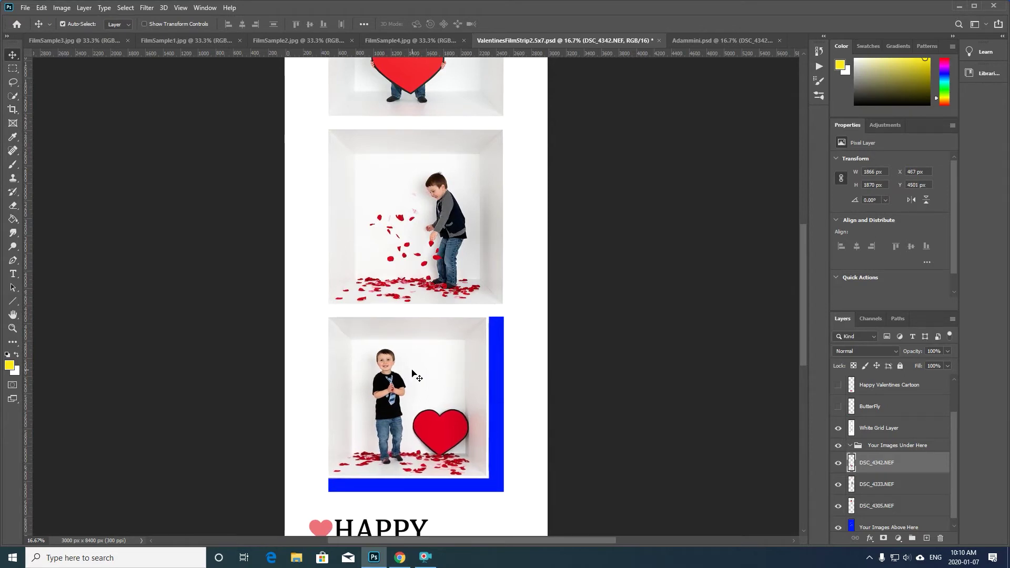
key("Right")
key("Right")
key("Right")
key("Right")
key("Right")
key("Right")
key("Up")
key("Up")
key("Up")
key("Up")
key("Up")
key("Up")
Step: Scale the DSC_4342 photo proportionally to about 110% so it fills the whole third frame
key("ctrl+t")
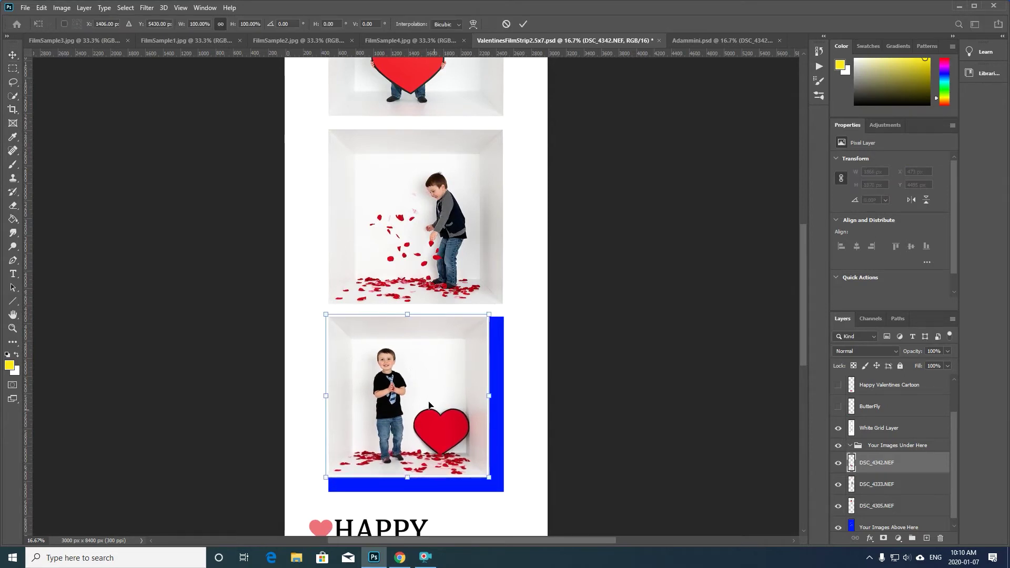
left_click_drag(489, 477, 504, 524)
key("ctrl+z")
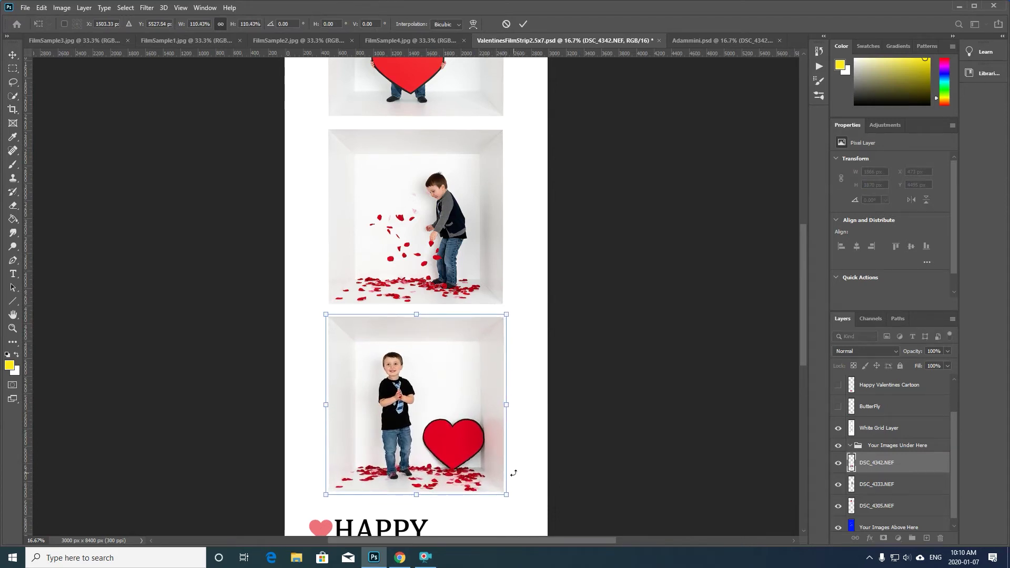
key("Return")
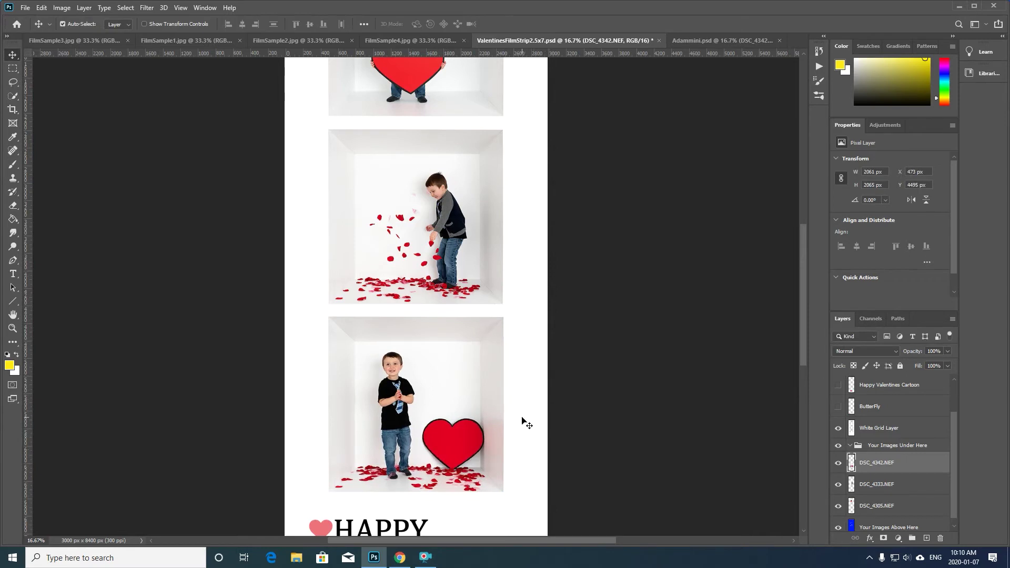
Step: Examine the whole film strip, checking each photo's fit in its frame and the Happy Valentine's Day text
scroll(521, 421, "up", 3)
scroll(474, 191, "up", 2)
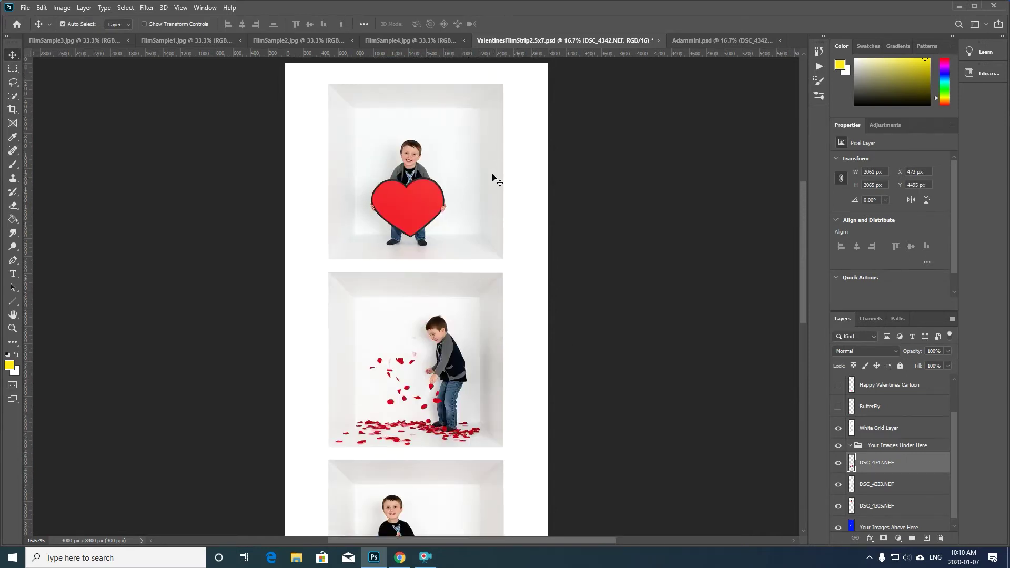
scroll(414, 213, "down", 2)
scroll(413, 210, "down", 3)
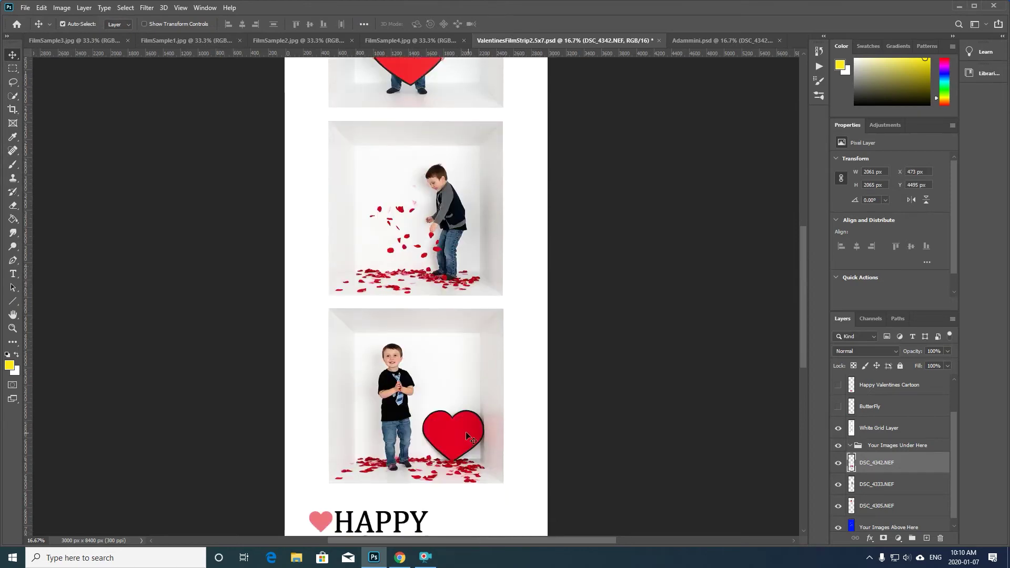
scroll(478, 326, "down", 1)
scroll(478, 326, "down", 3)
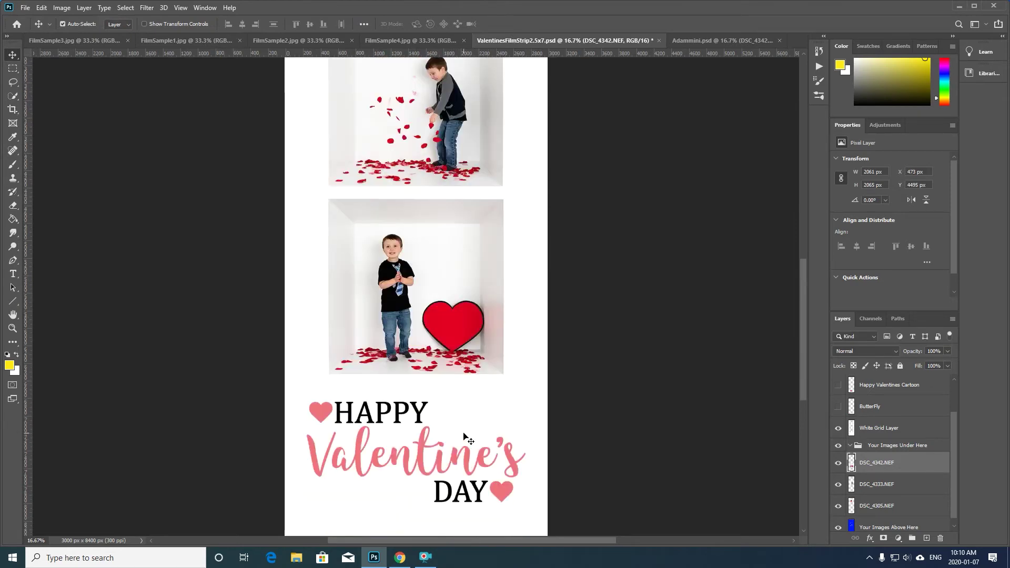
scroll(455, 420, "up", 5)
key("ctrl+minus")
key("ctrl+minus")
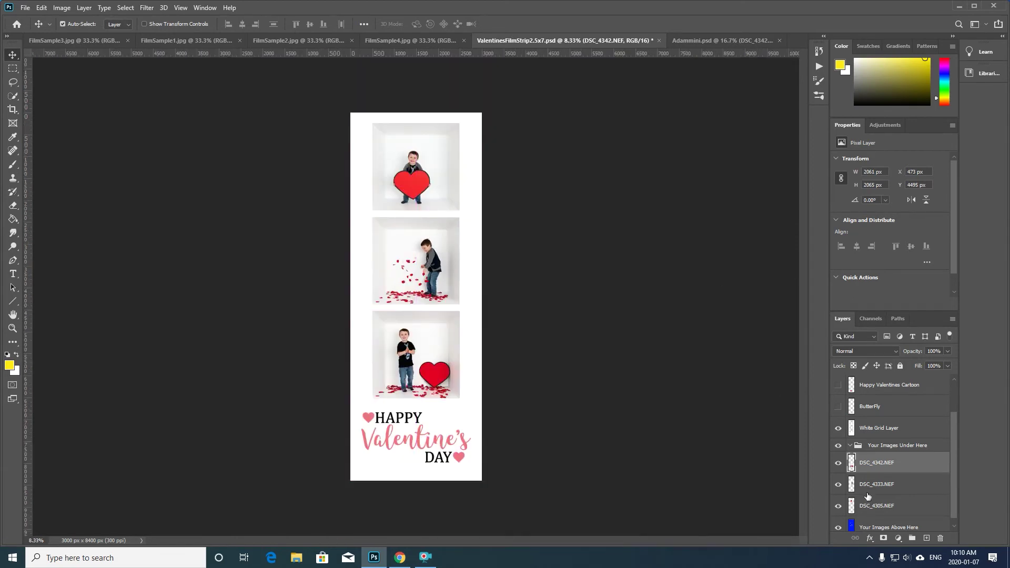
Step: Preview the Hearts, Happy Valentines Cartoon and ButterFly overlays one at a time, and return to showing only the Happy Valentines Day overlay
scroll(840, 428, "up", 2)
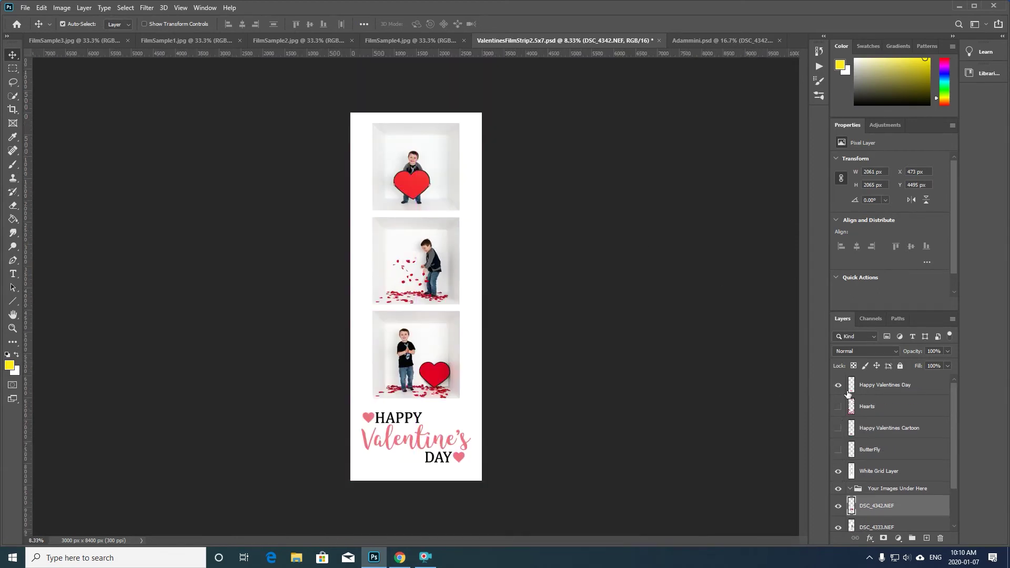
left_click_drag(838, 385, 838, 413)
left_click(838, 414)
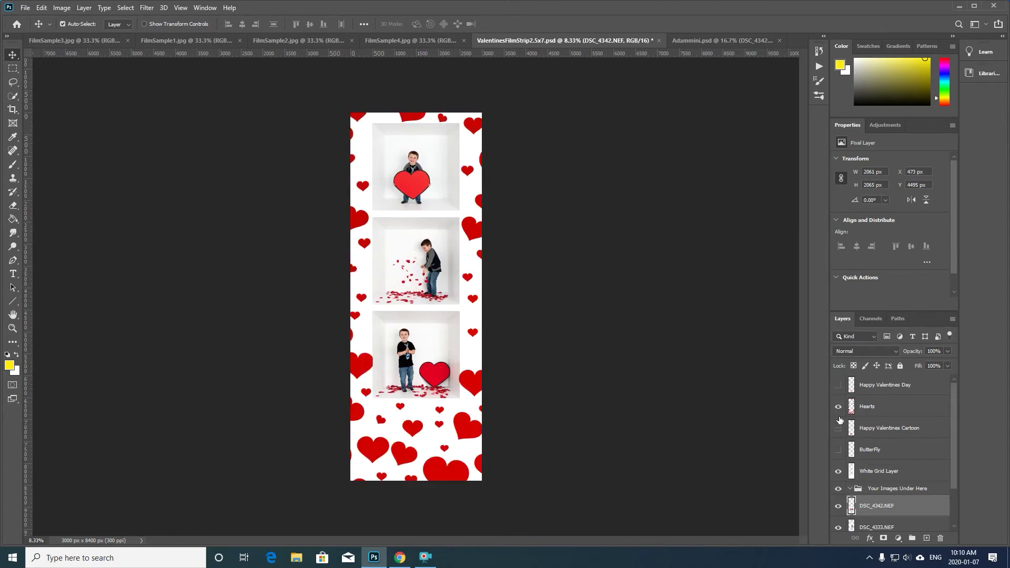
left_click(839, 413)
left_click(839, 429)
left_click(839, 428)
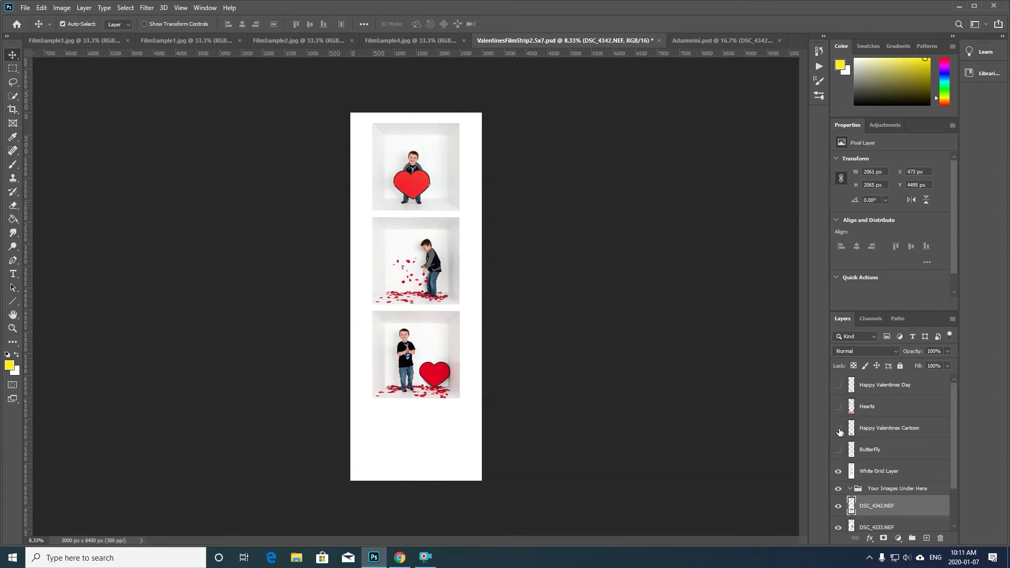
left_click(839, 450)
left_click(838, 450)
left_click(839, 385)
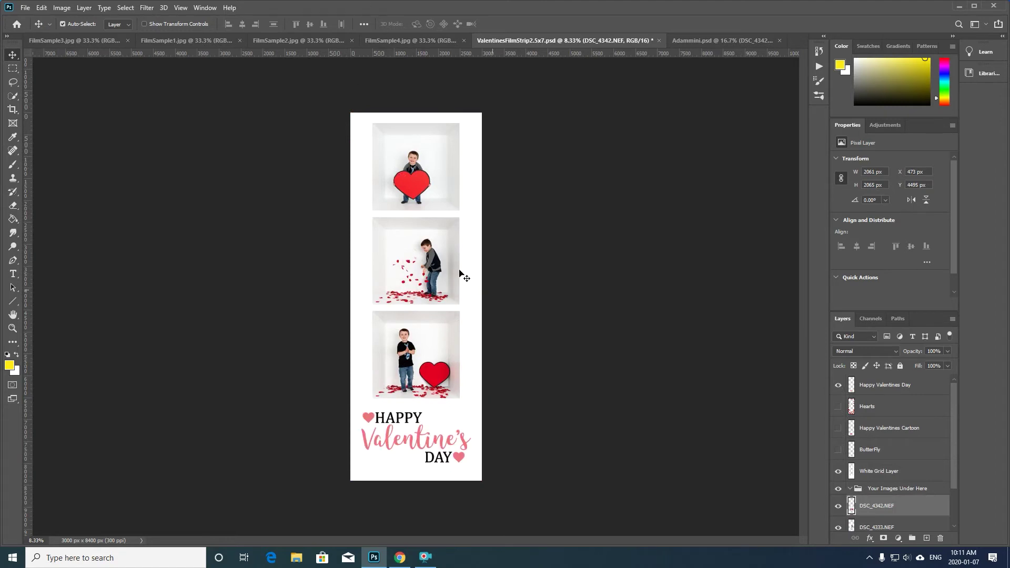
Step: Flatten the film strip image and discard its hidden layers
left_click(62, 8)
mouse_move(86, 7)
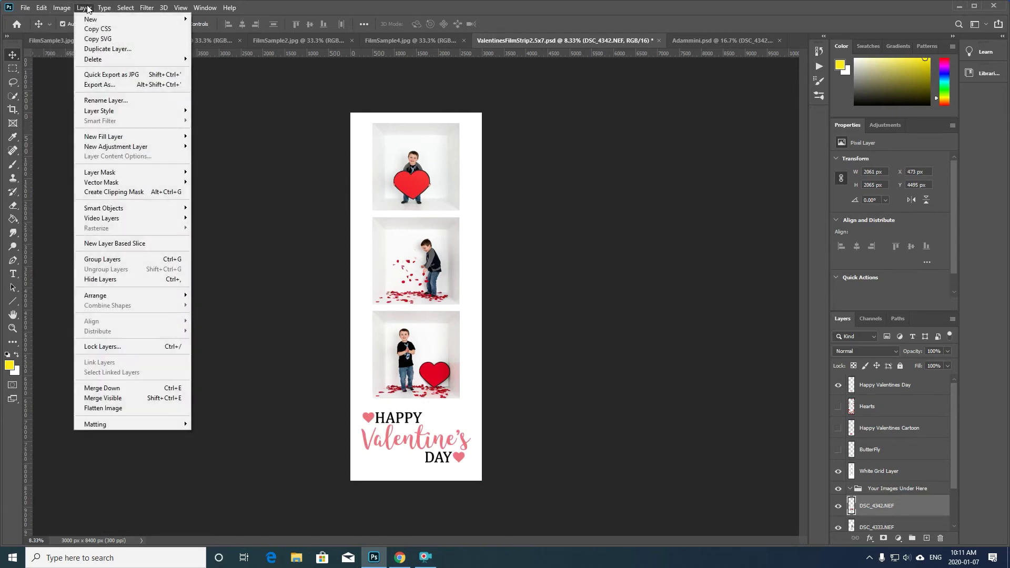
left_click(112, 408)
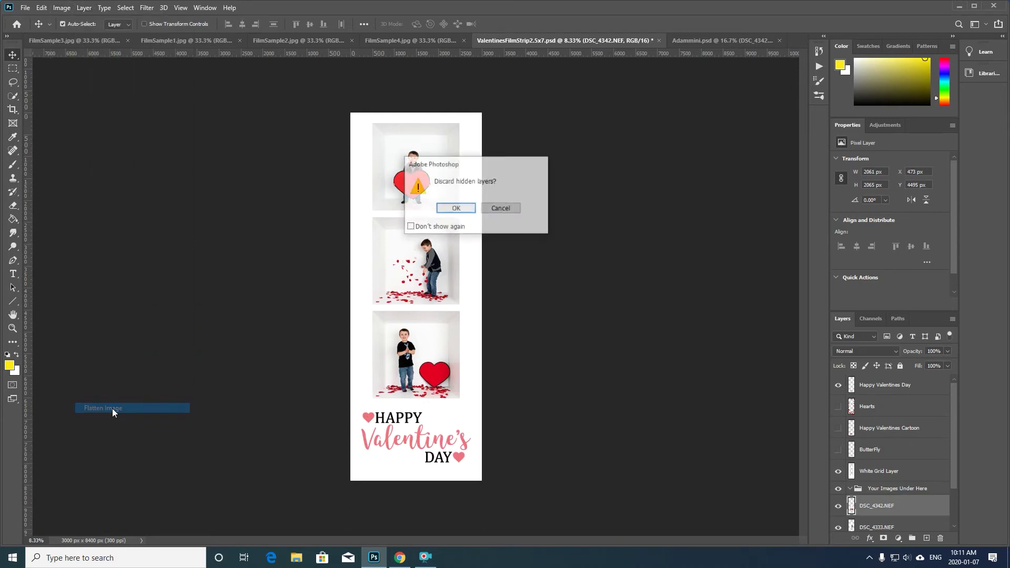
left_click(456, 209)
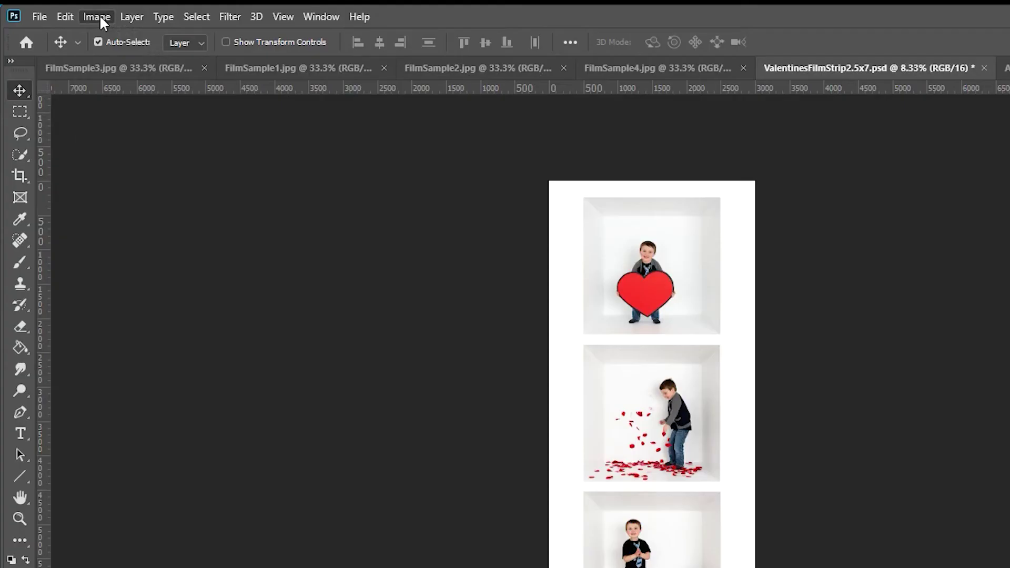
Step: Open the Canvas Size settings, view the strip's dimensions in inches, and switch the units back to pixels
left_click(64, 9)
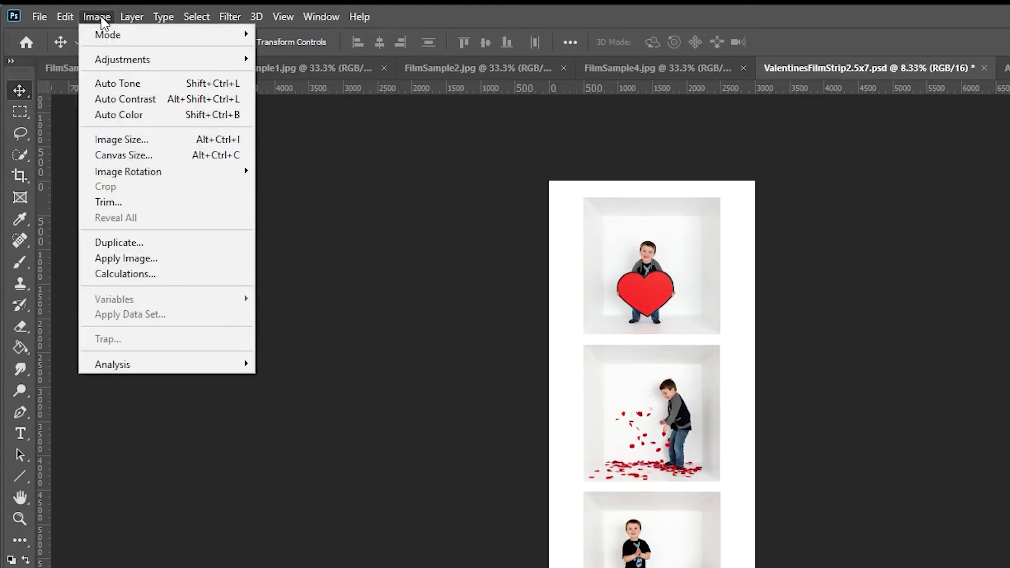
left_click(161, 155)
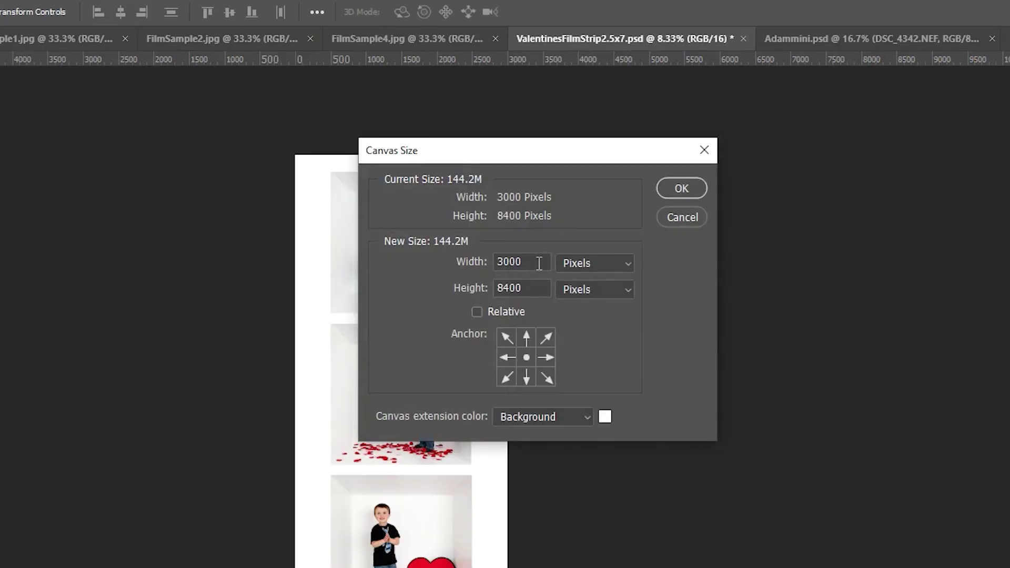
left_click(600, 264)
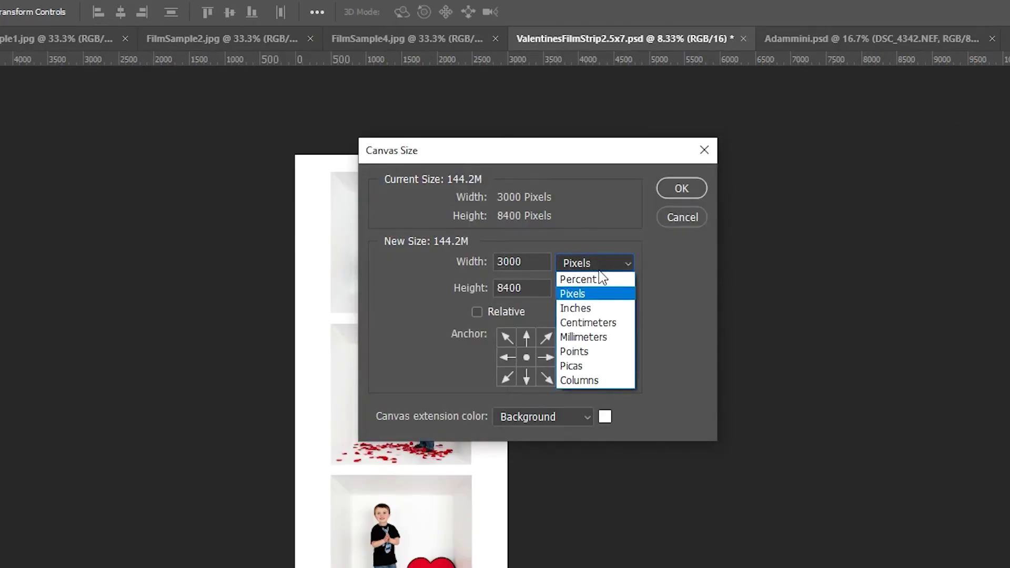
left_click(594, 309)
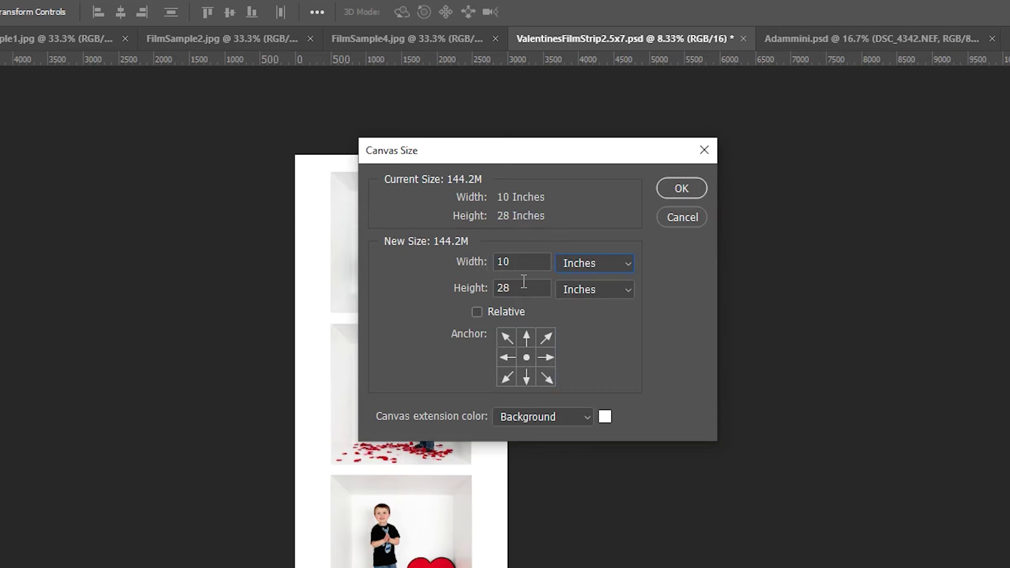
left_click(569, 266)
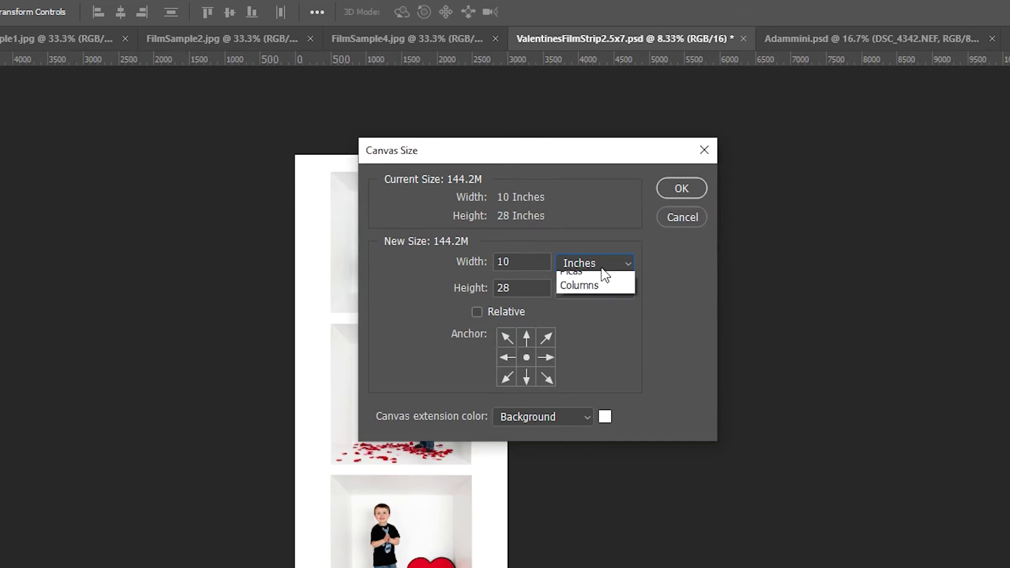
left_click(605, 293)
left_click(606, 295)
left_click(609, 290)
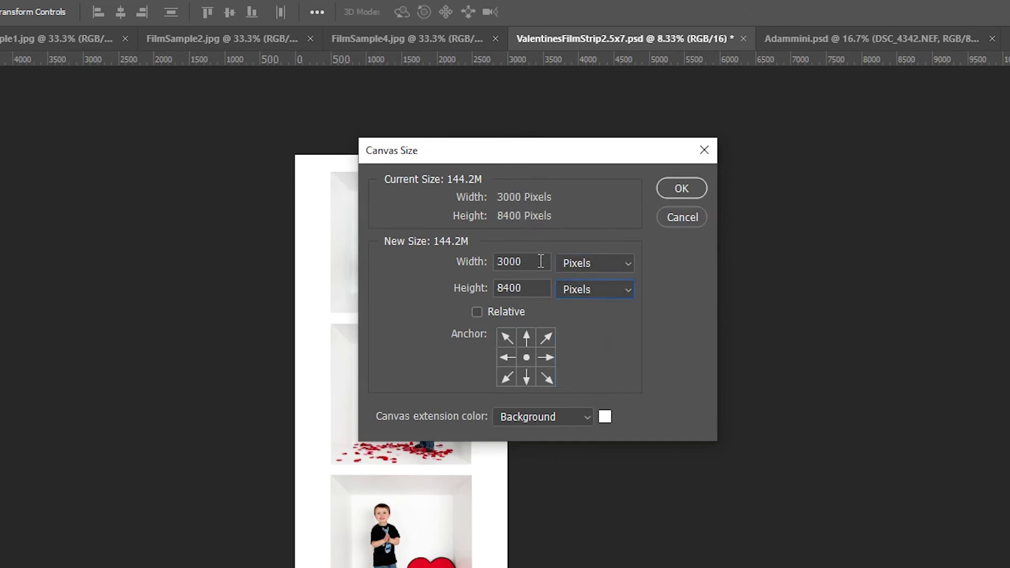
Step: Try widening the canvas to 6000 pixels with the anchor at the middle left, and undo the change
left_click_drag(540, 261, 483, 262)
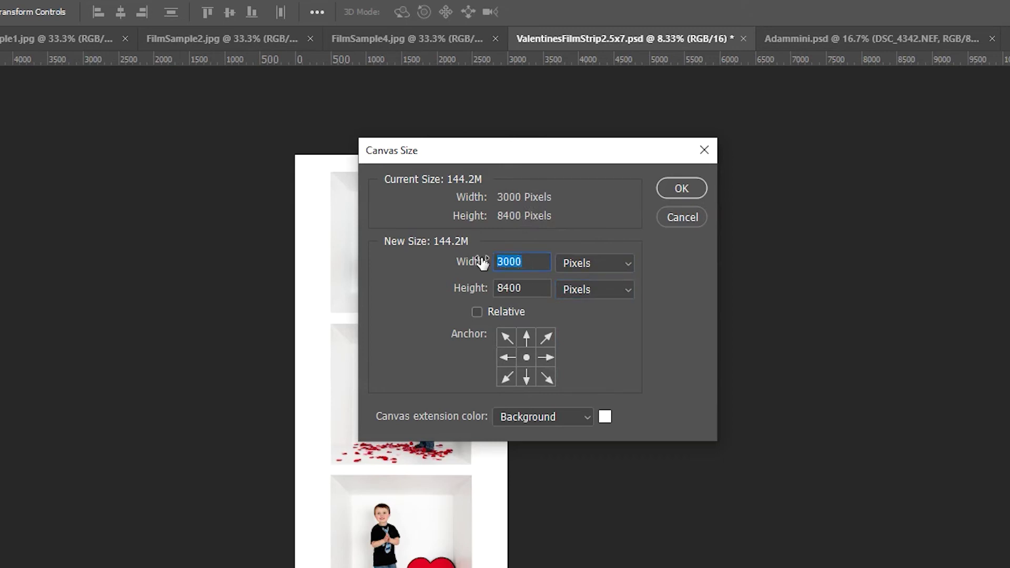
type("6000")
left_click(506, 356)
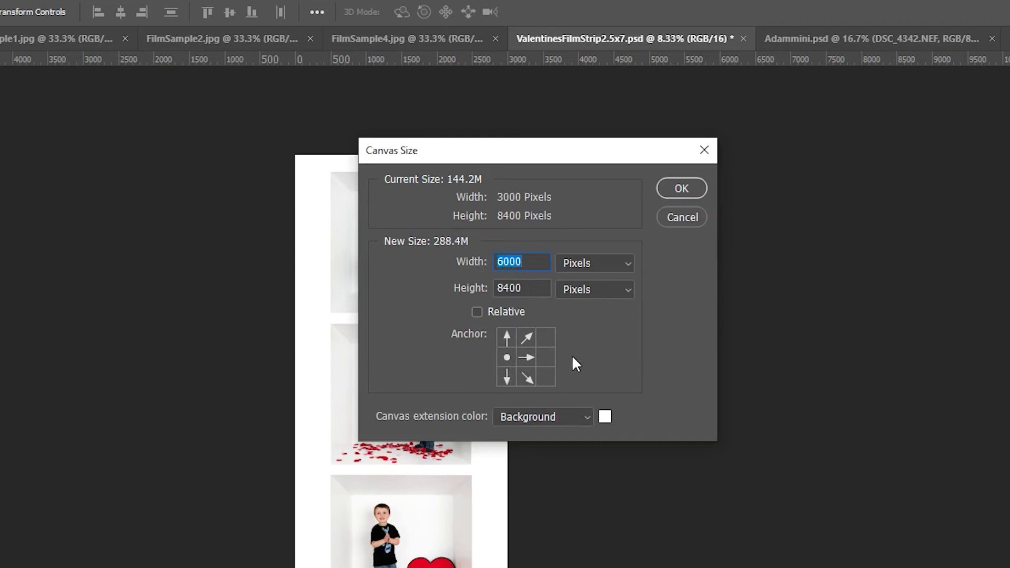
left_click(682, 188)
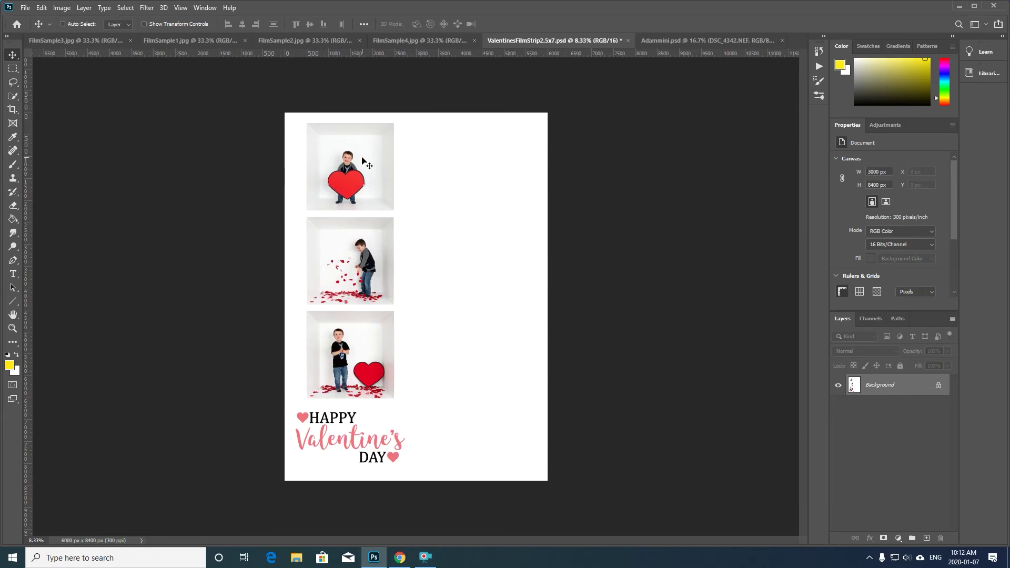
key("ctrl+z")
Step: Select the entire flattened film strip with the Rectangular Marquee and copy it
left_click(13, 68)
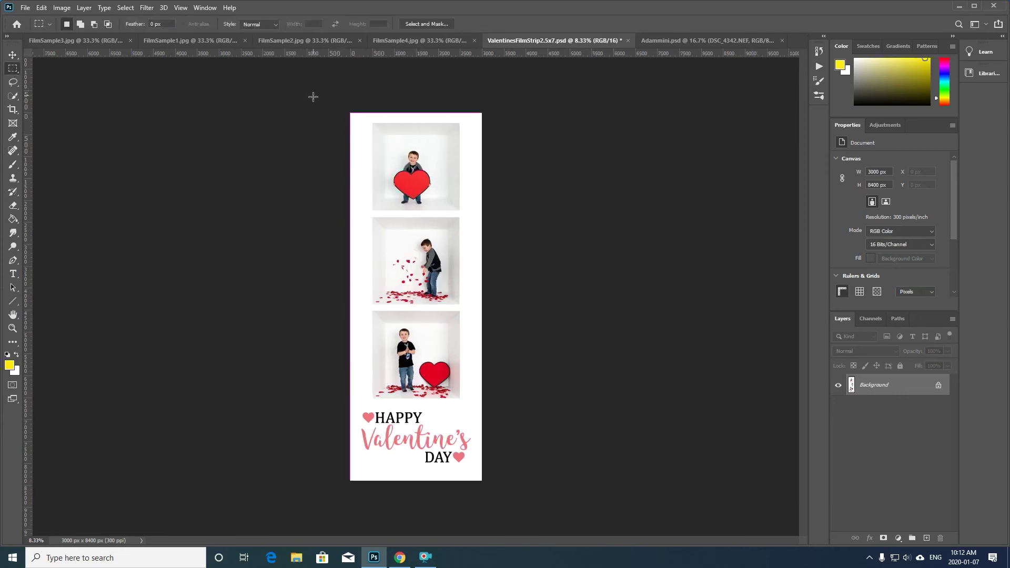
left_click_drag(310, 96, 658, 484)
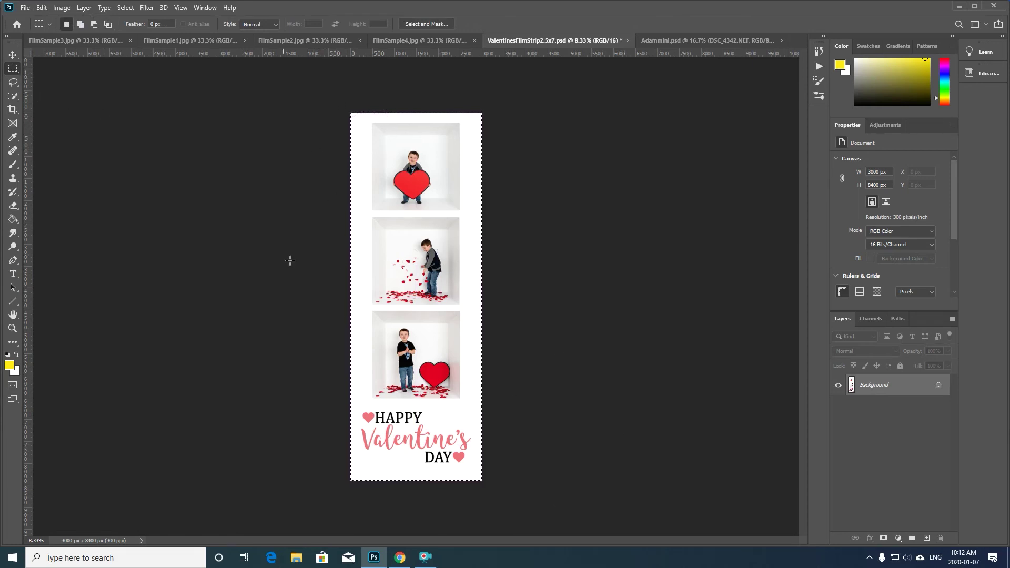
Step: Set the canvas width to 6000 pixels with the anchor at the middle left, adding blank space beside the strip
left_click(64, 8)
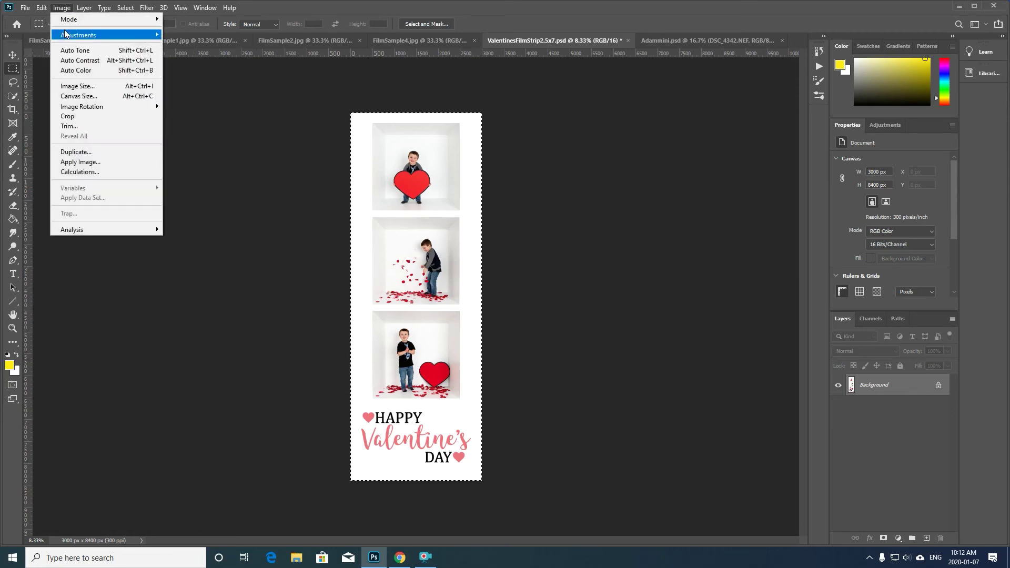
left_click(81, 96)
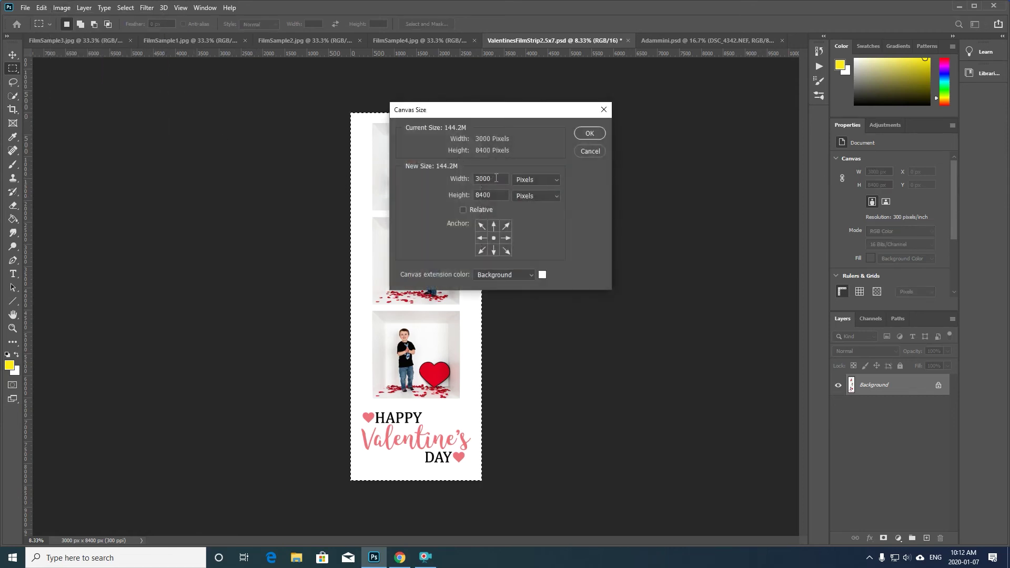
double_click(496, 177)
type("6000")
left_click(481, 238)
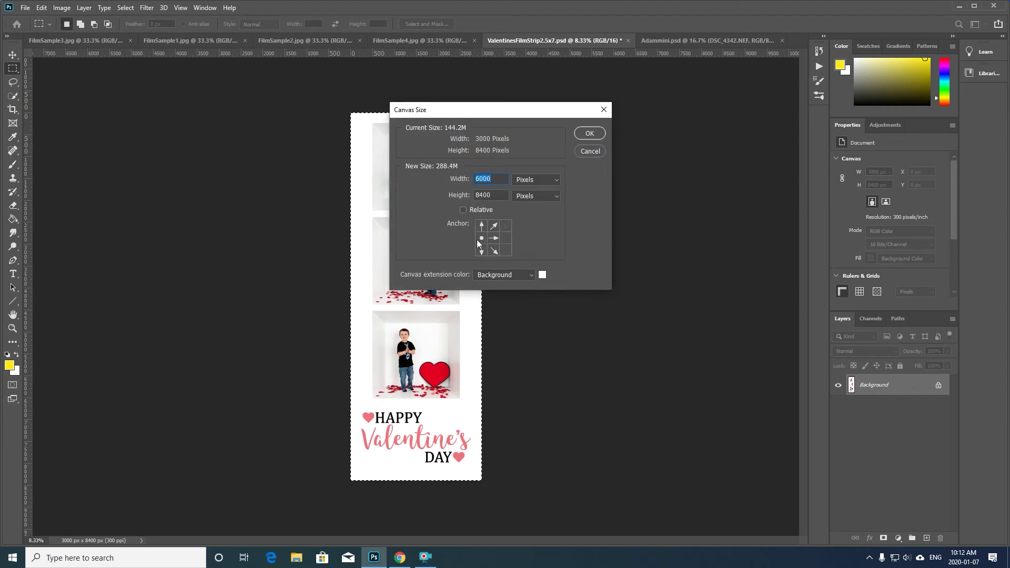
left_click(588, 132)
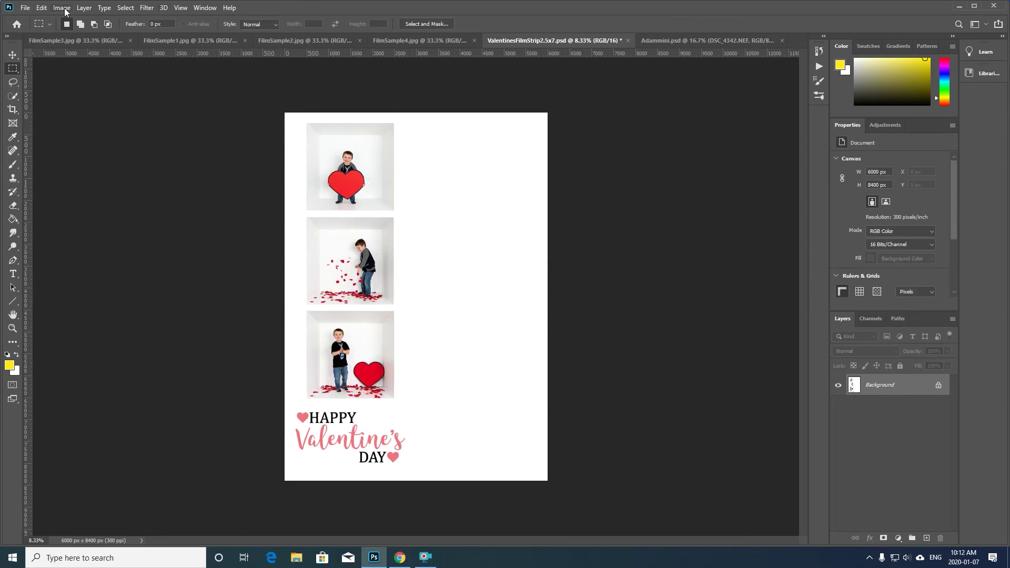
Step: Paste the copied film strip and move it into the blank half of the canvas, at X 3000 px, Y 0 px
key("ctrl+v")
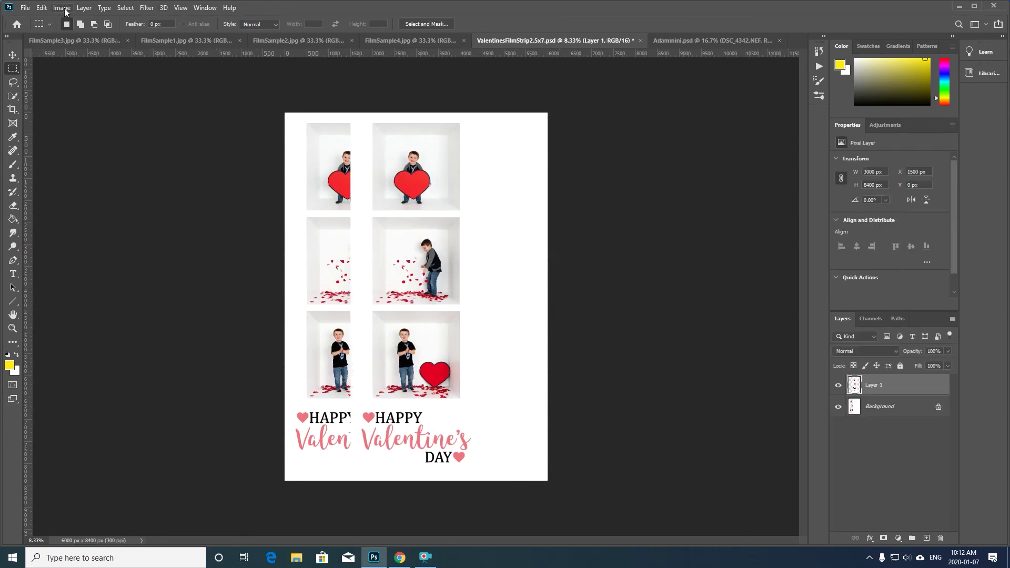
left_click(13, 54)
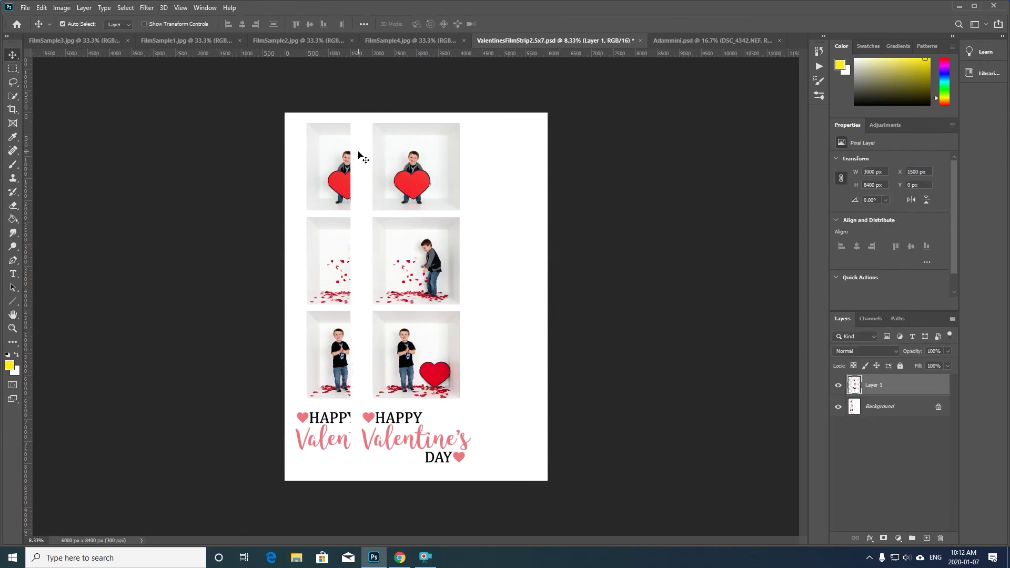
left_click_drag(358, 154, 421, 156)
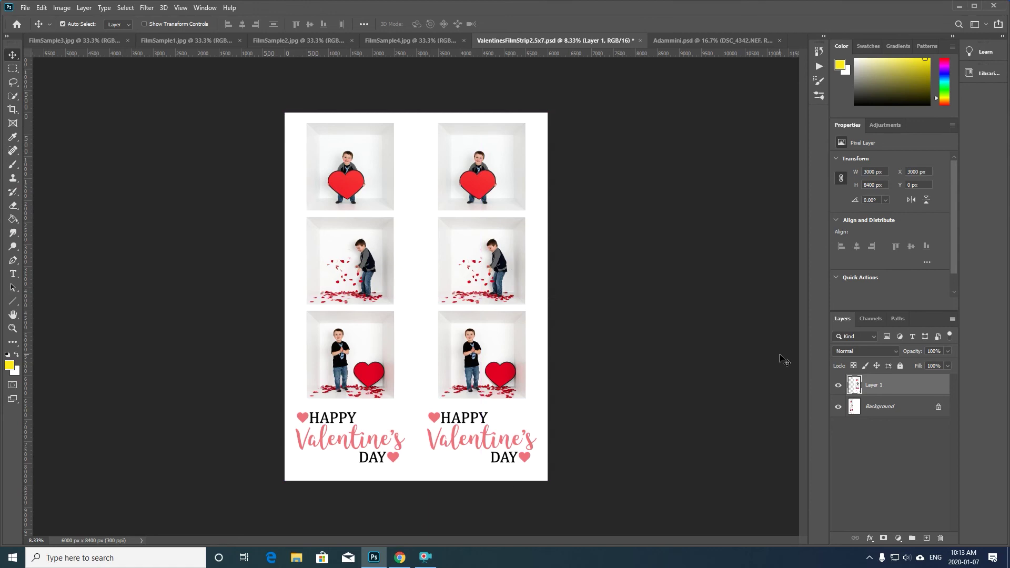
Step: Nudge the pasted strip 12 px to the right, to X 3012 px
key("Right")
key("Right")
key("Right")
key("Right")
key("Right")
key("Right")
key("Right")
key("Right")
key("Right")
key("Right")
key("Right")
key("Right")
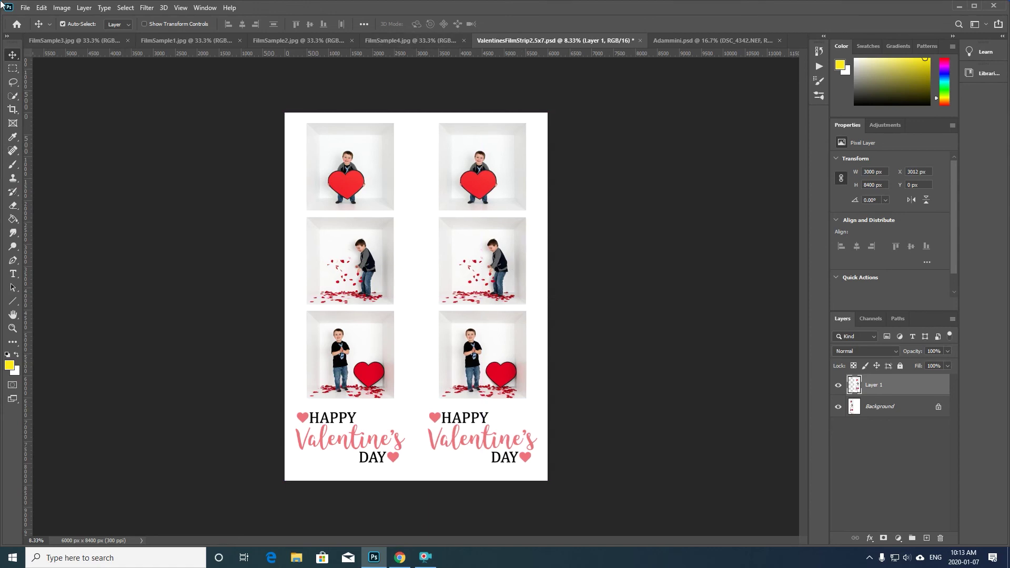
Step: Flatten the image to merge both film strips into one background layer
left_click(57, 9)
mouse_move(84, 7)
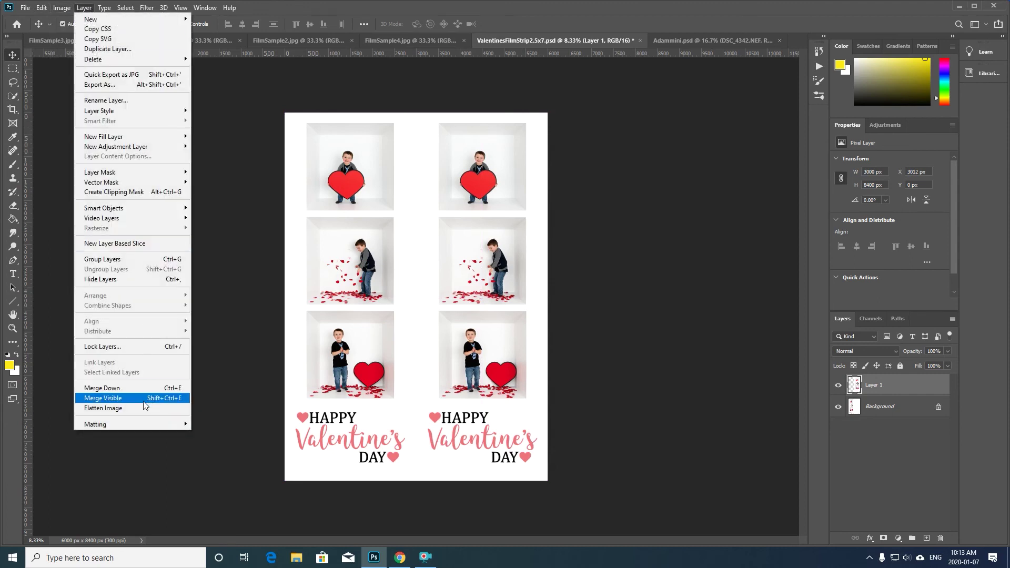
left_click(120, 409)
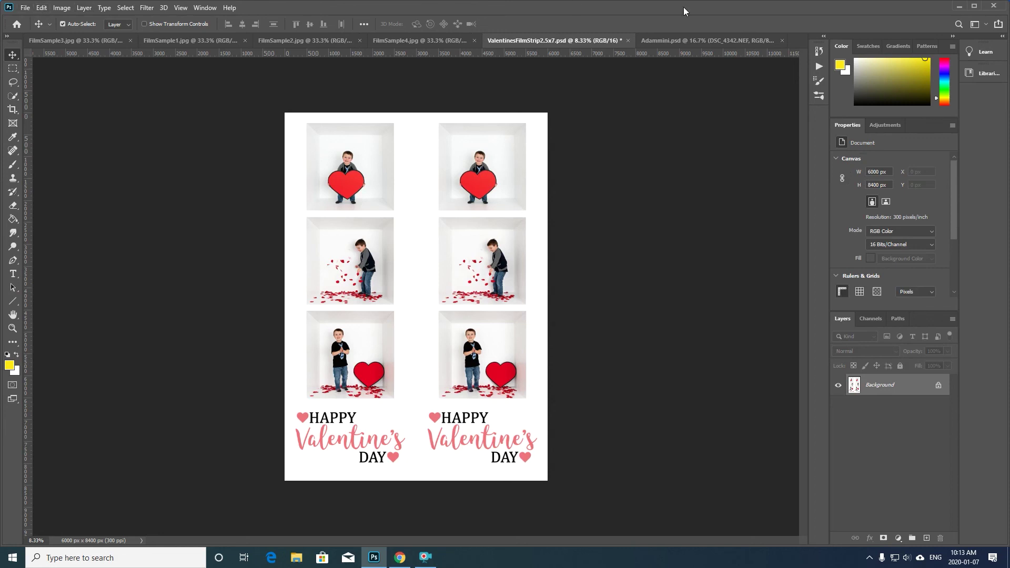
Step: Open the Export As settings for the flattened double film strip
left_click(24, 8)
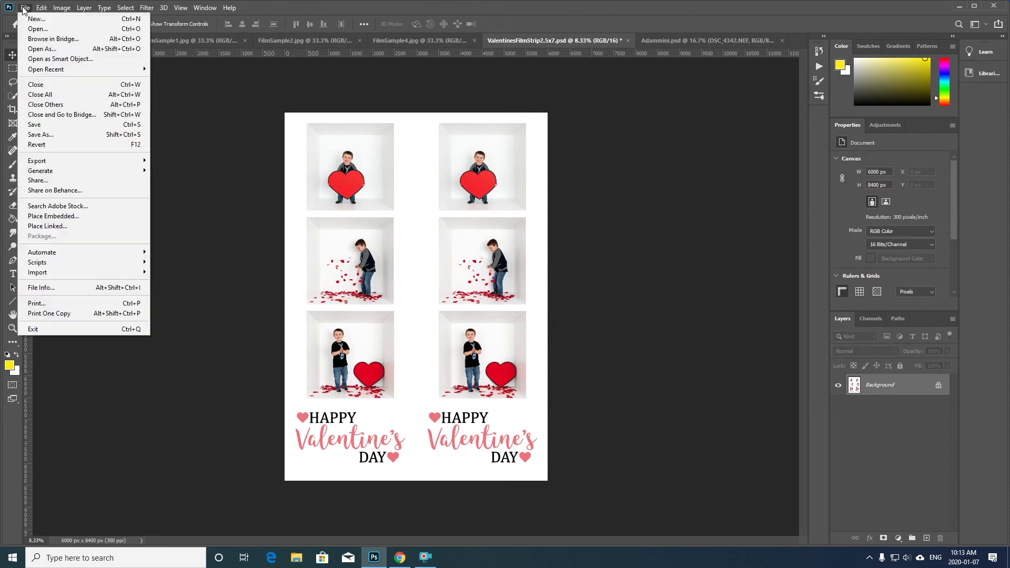
mouse_move(62, 161)
left_click(188, 171)
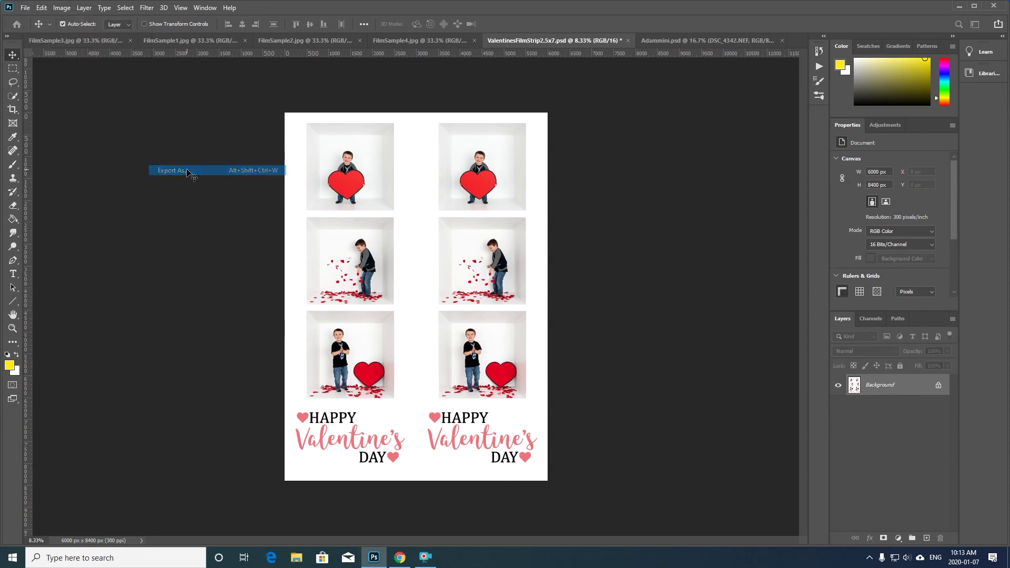